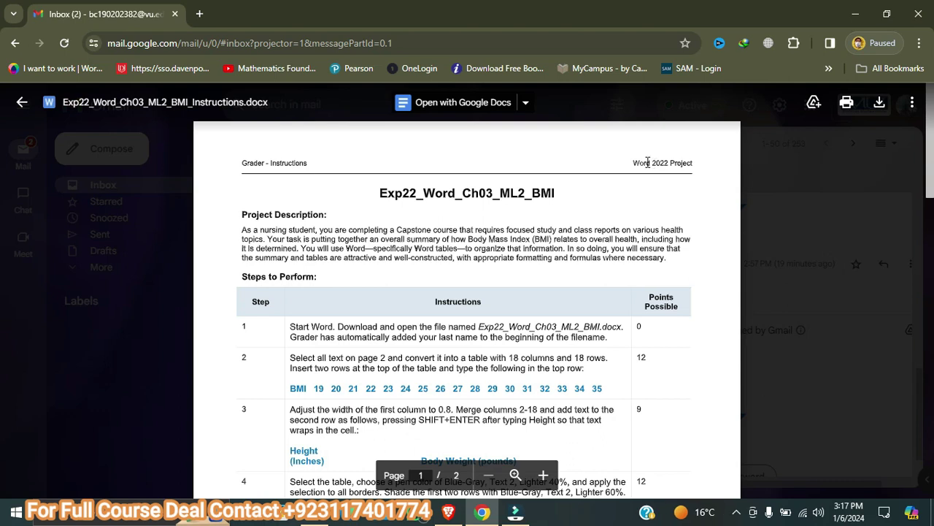
- Read the project description and step 1 of the Exp22_Word_Ch03_ML2_BMI instructions
left_click_drag(672, 262, 244, 231)
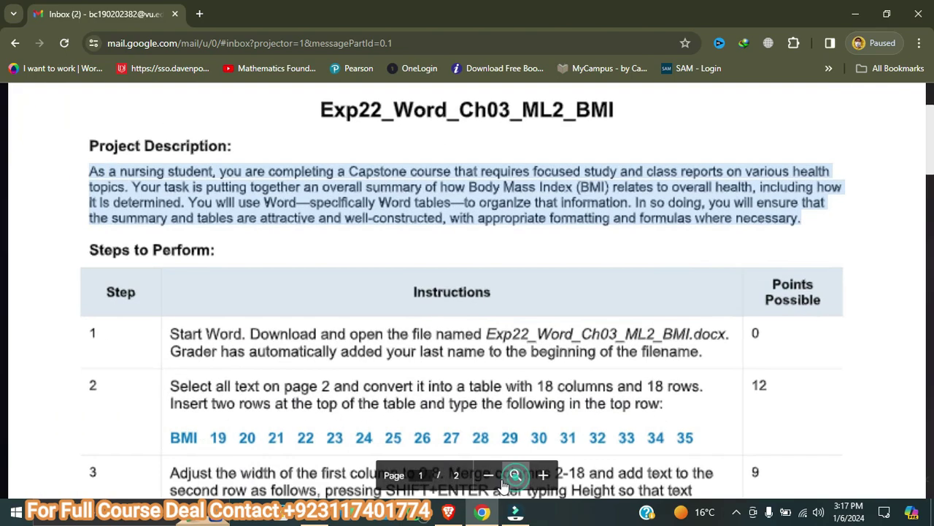
left_click(515, 475)
left_click(489, 476)
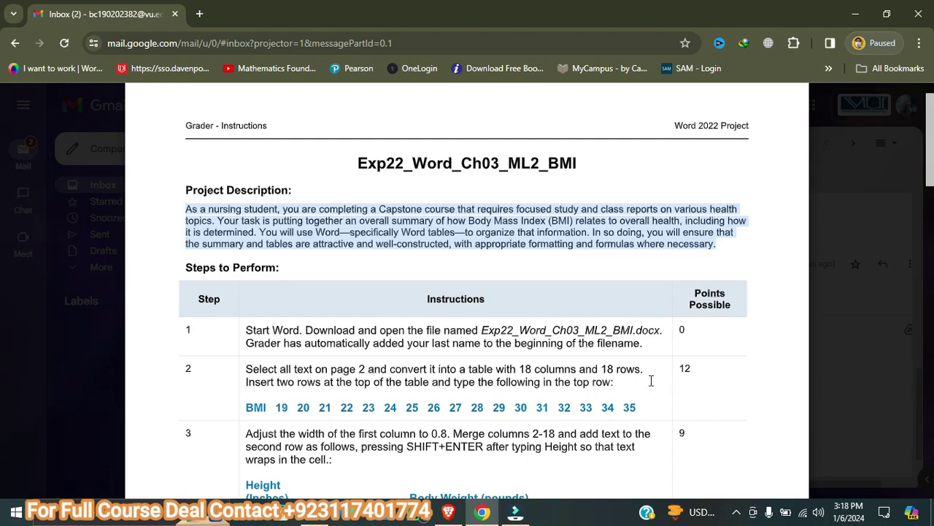
left_click_drag(643, 346, 253, 328)
left_click_drag(931, 160, 931, 190)
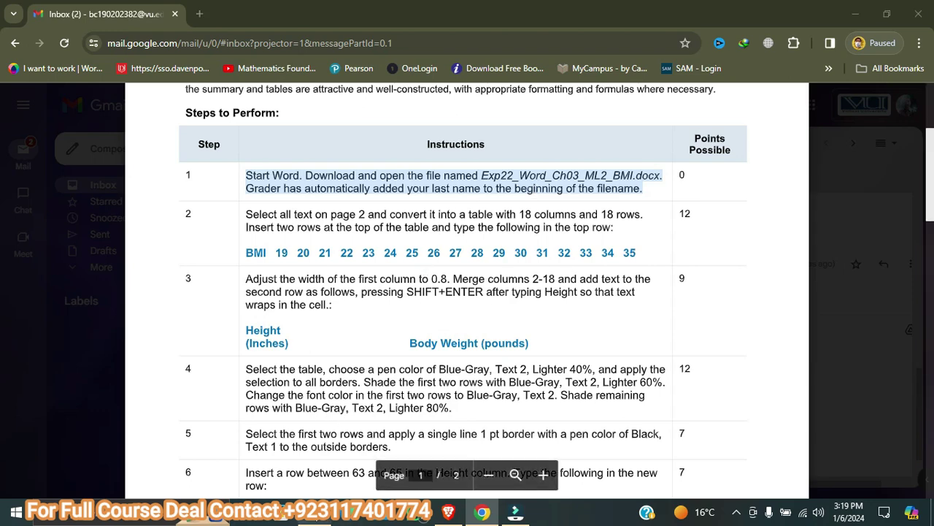
- Open the Student Name_Exp22_Word_Ch03_ML2_BMI document in Word and look over the Exp22_Word_Ch03_ML2_BMI_final_result image
left_click(314, 514)
double_click(219, 114)
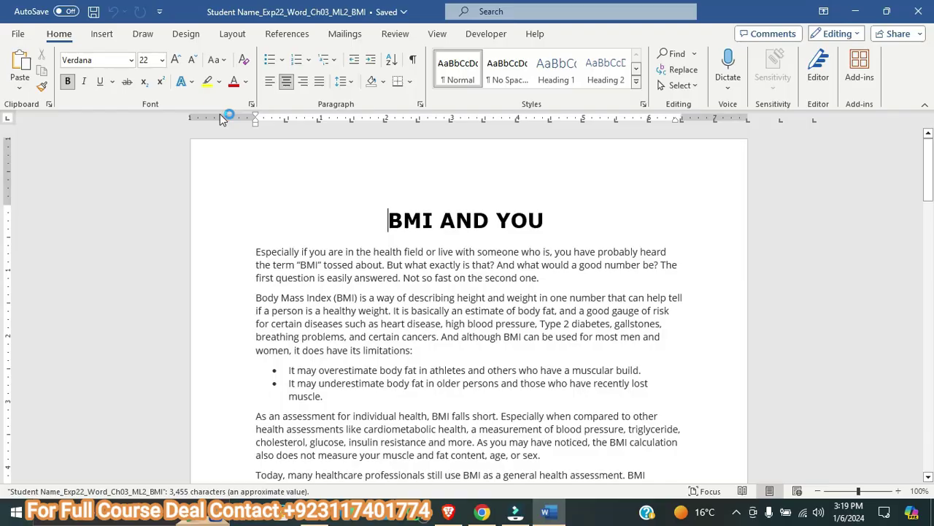
left_click(315, 514)
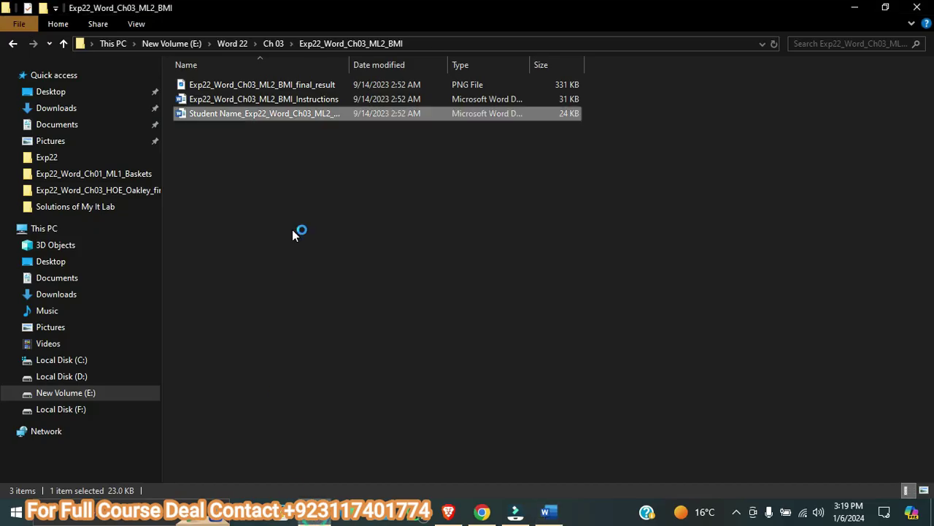
double_click(238, 86)
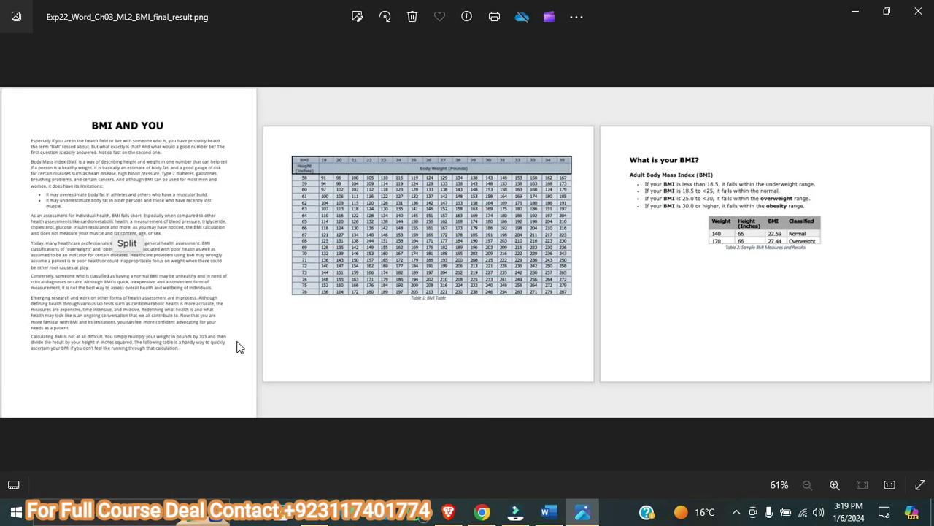
left_click(919, 11)
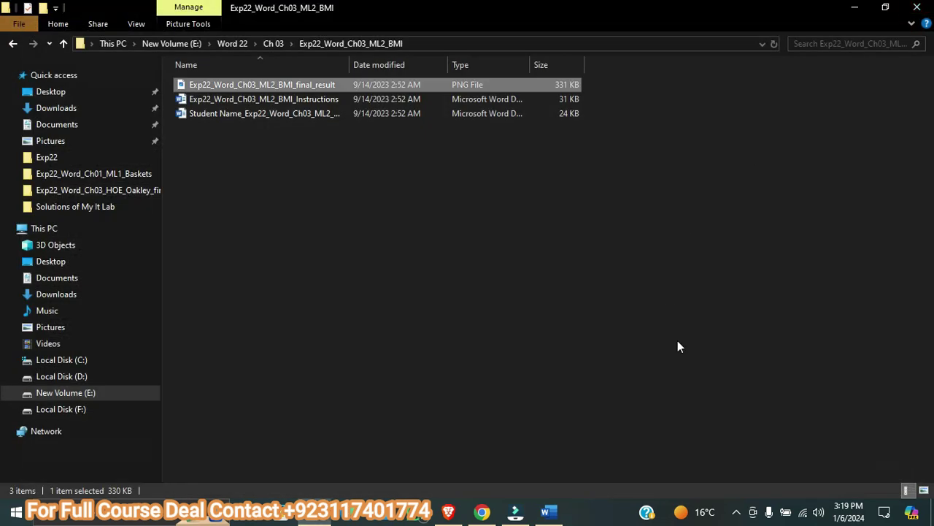
left_click(547, 512)
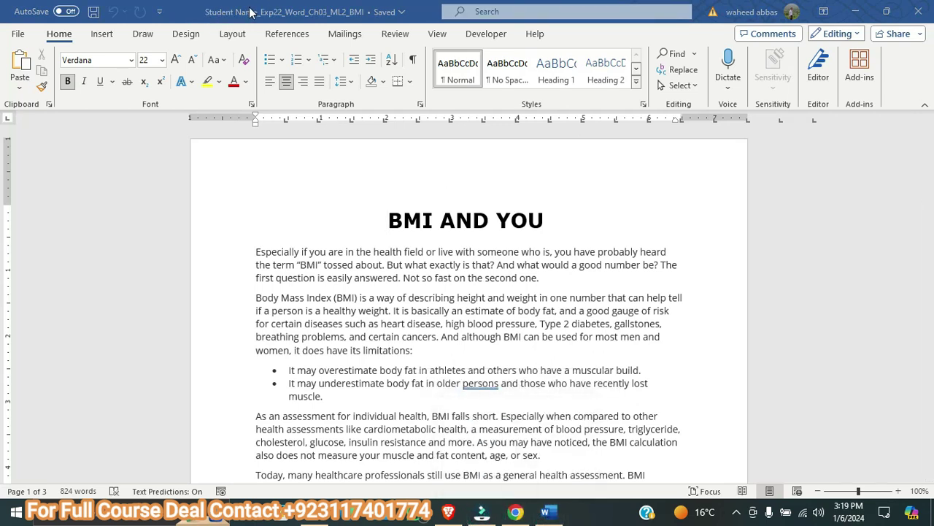
left_click(285, 11)
left_click(515, 363)
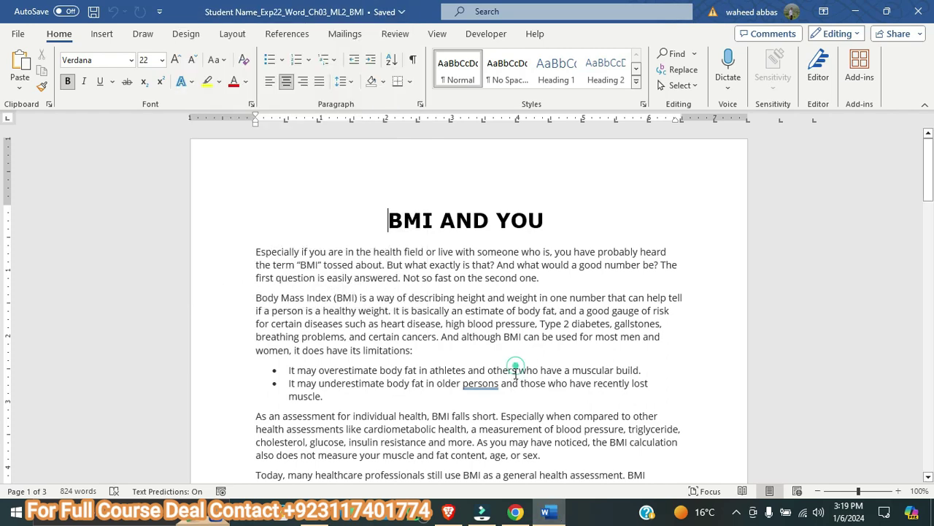
- Following instruction step 2, show formatting marks and convert all tab-separated text on page 2 into a table with 18 columns and 18 rows
left_click(513, 510)
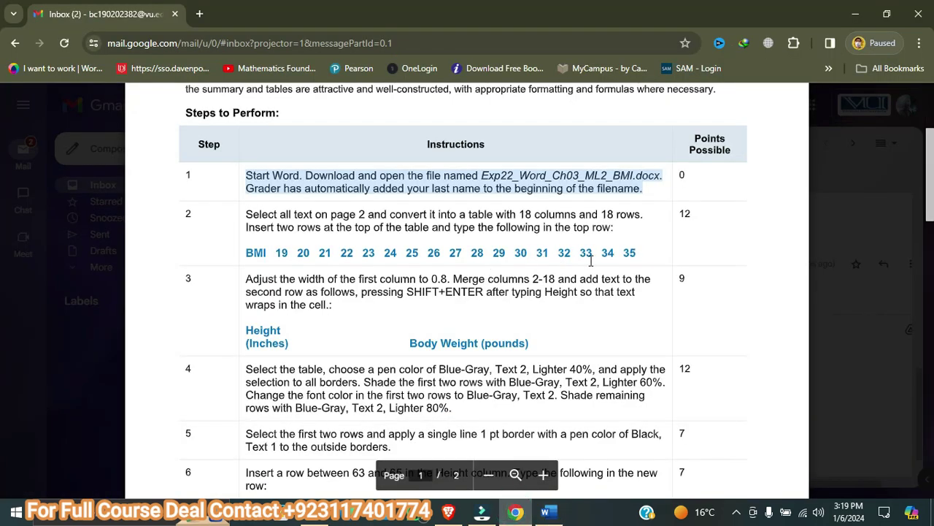
left_click_drag(649, 252, 248, 209)
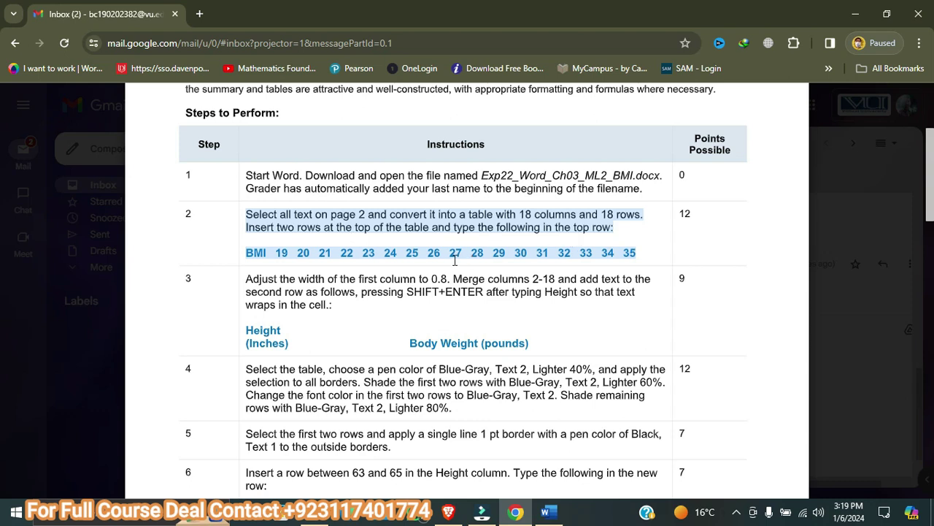
left_click(546, 513)
left_click_drag(929, 212, 929, 333)
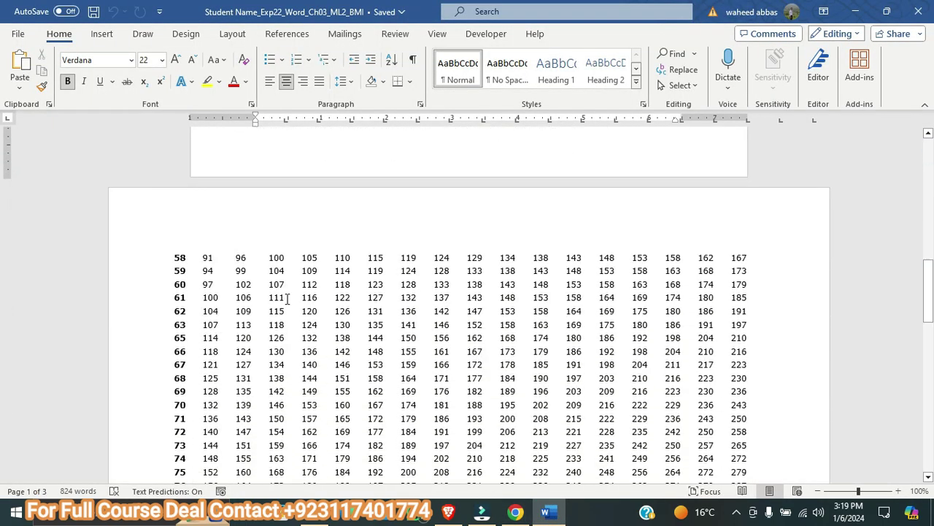
left_click_drag(173, 256, 748, 431)
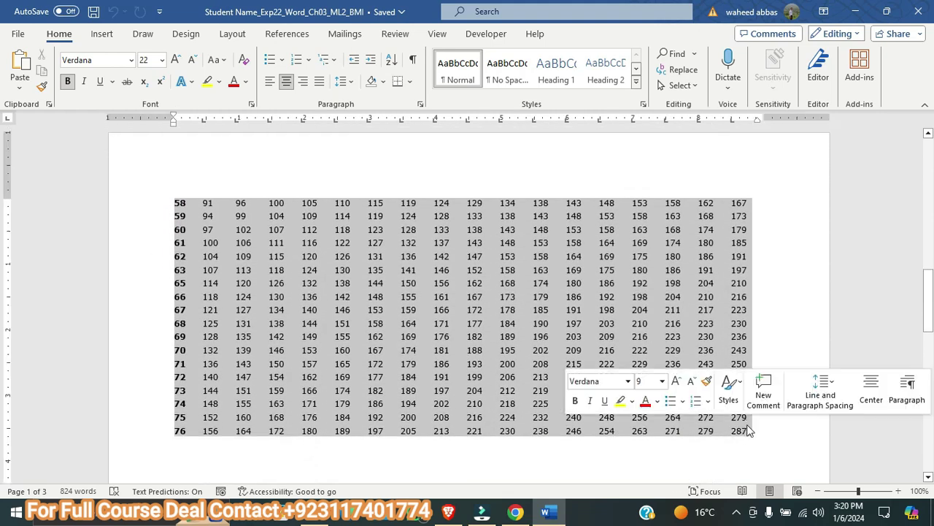
left_click(51, 36)
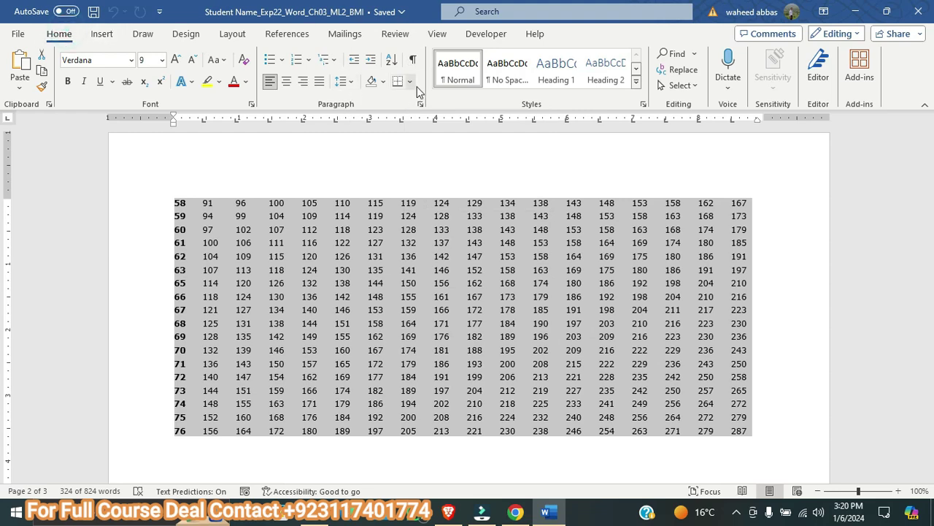
left_click(415, 62)
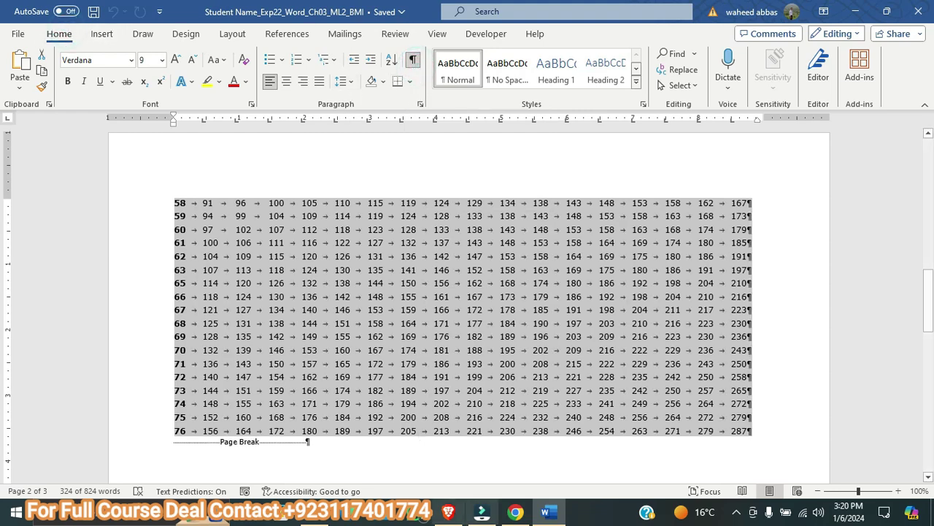
left_click(515, 513)
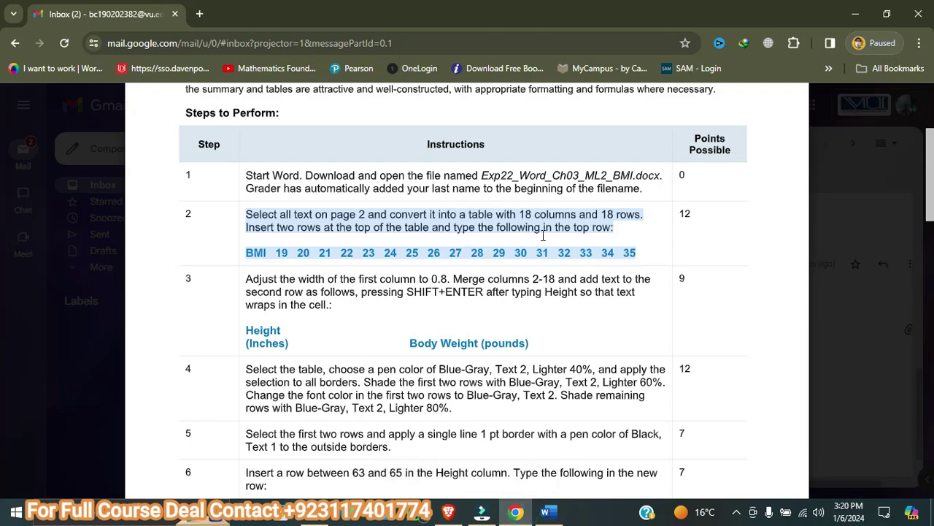
left_click(551, 514)
left_click(102, 34)
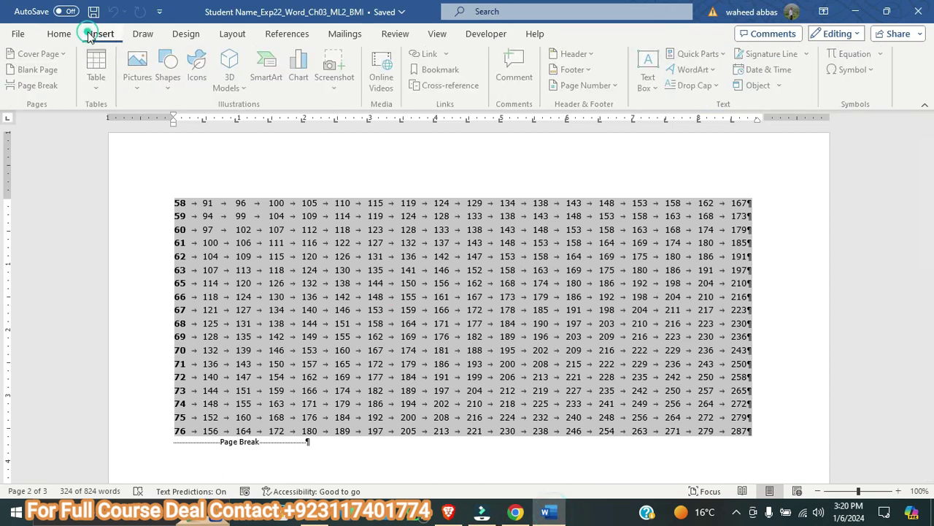
left_click(98, 76)
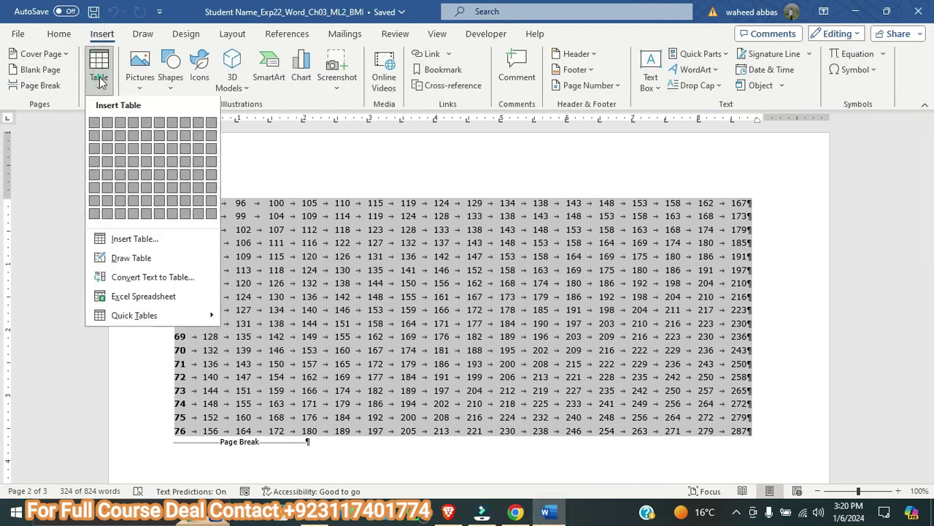
left_click(152, 281)
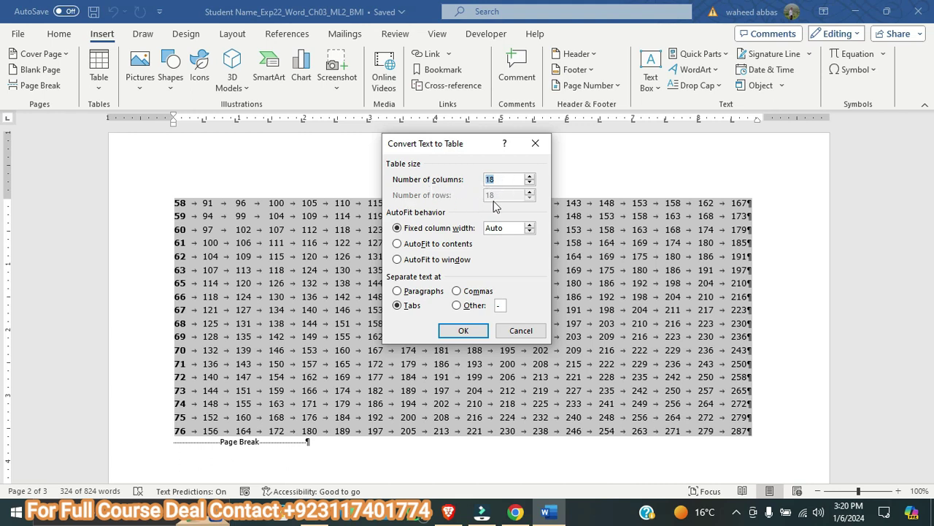
left_click(454, 332)
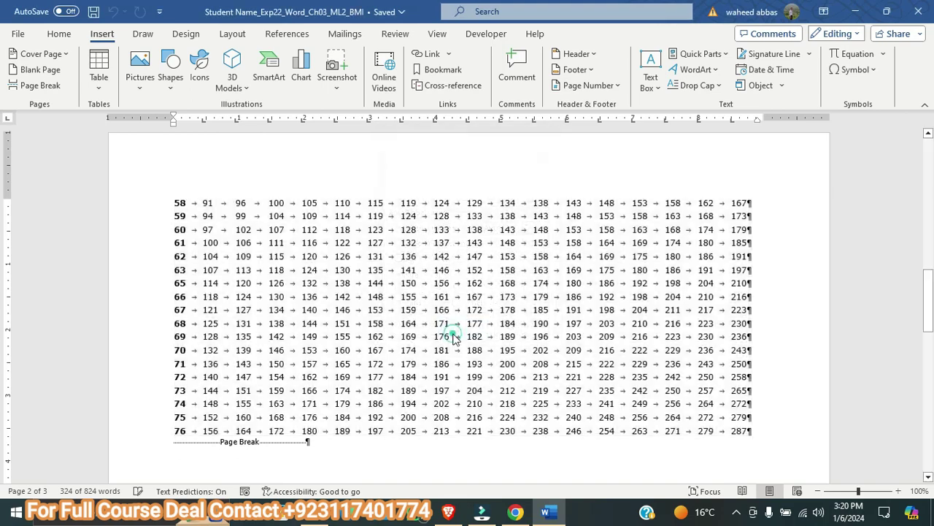
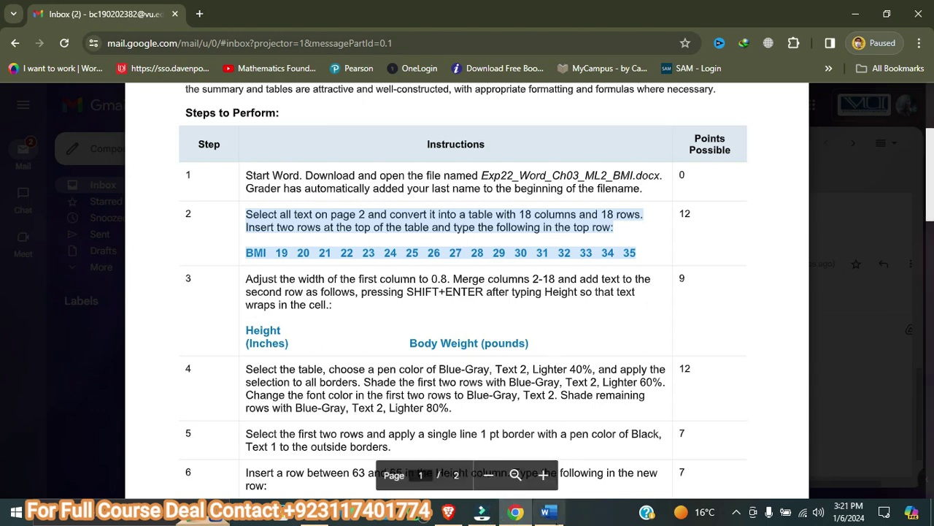
- Enter BMI in the first cell of the table's empty top row
left_click(549, 512)
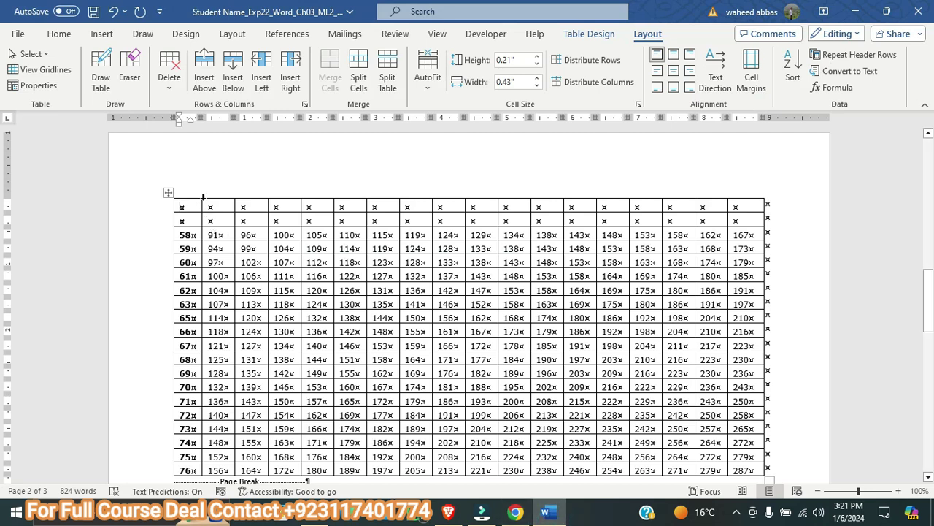
type("BM")
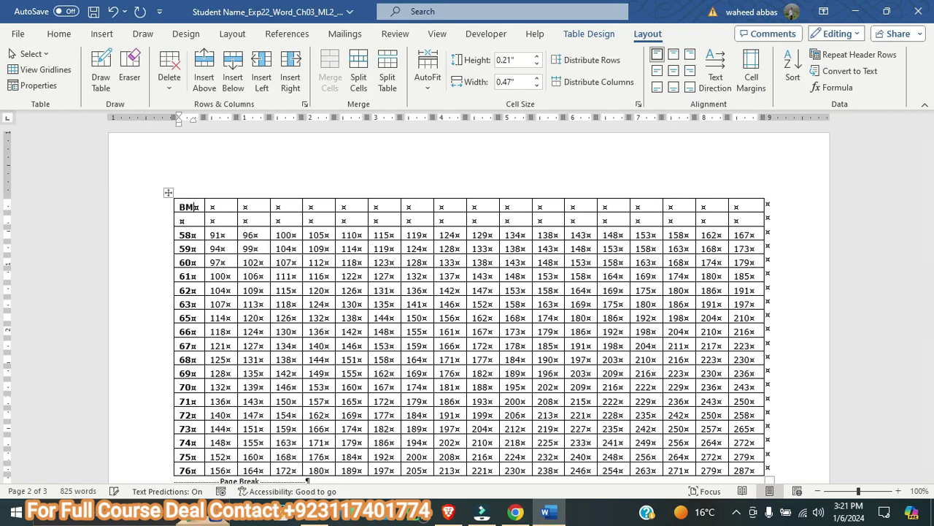
type("I")
- Fill the remaining cells of the top row with the consecutive numbers 19 through 35, one per cell
left_click(222, 207)
left_click(516, 513)
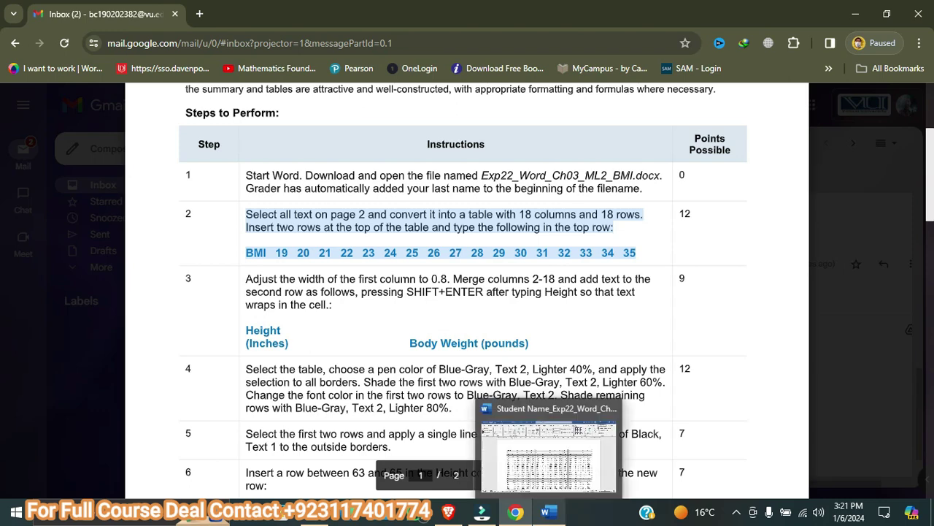
left_click(549, 513)
type("19")
key("Tab")
type("20")
key("Tab")
type("21")
key("Tab")
type("22")
key("Tab")
type("23")
key("Tab")
type("24")
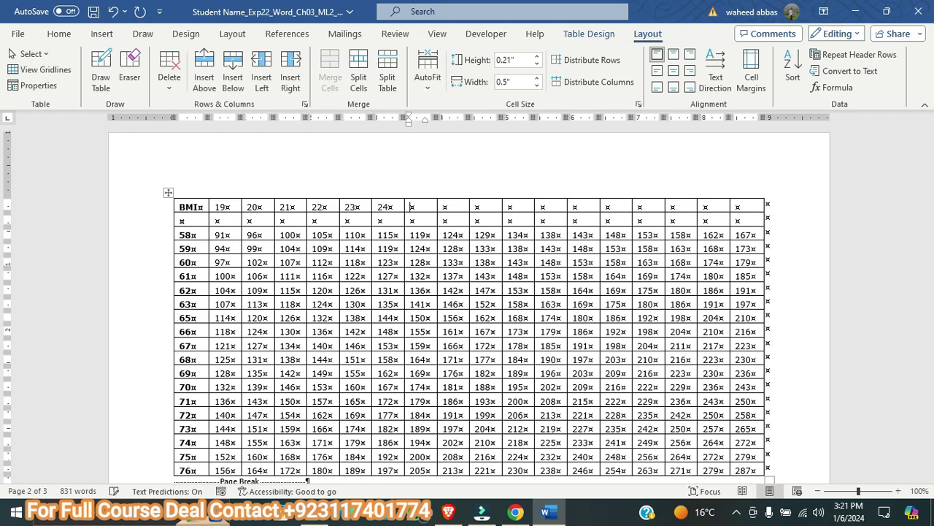
key("Tab")
type("25")
key("Tab")
type("26")
key("Tab")
type("27")
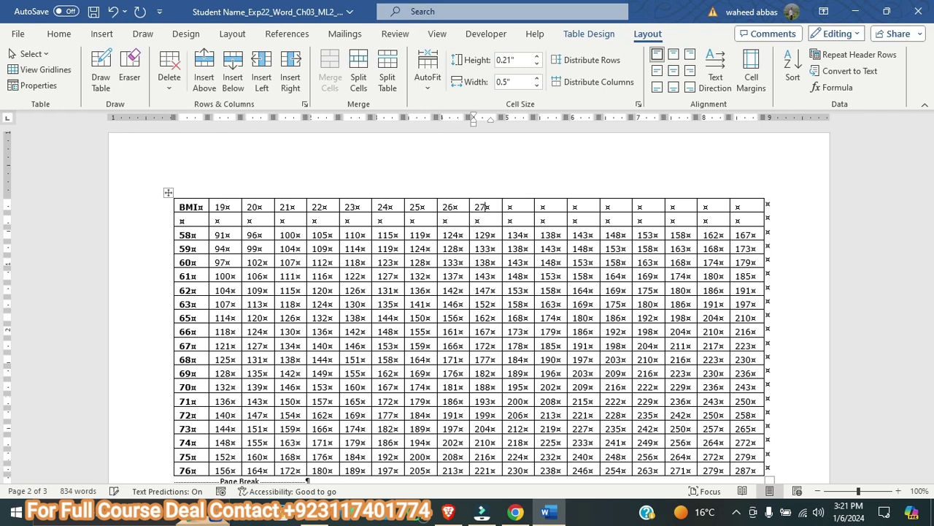
key("Tab")
type("28")
key("Tab")
type("29")
key("Tab")
type("30")
key("Tab")
type("31")
key("Tab")
type("32")
key("Tab")
type("33")
key("Tab")
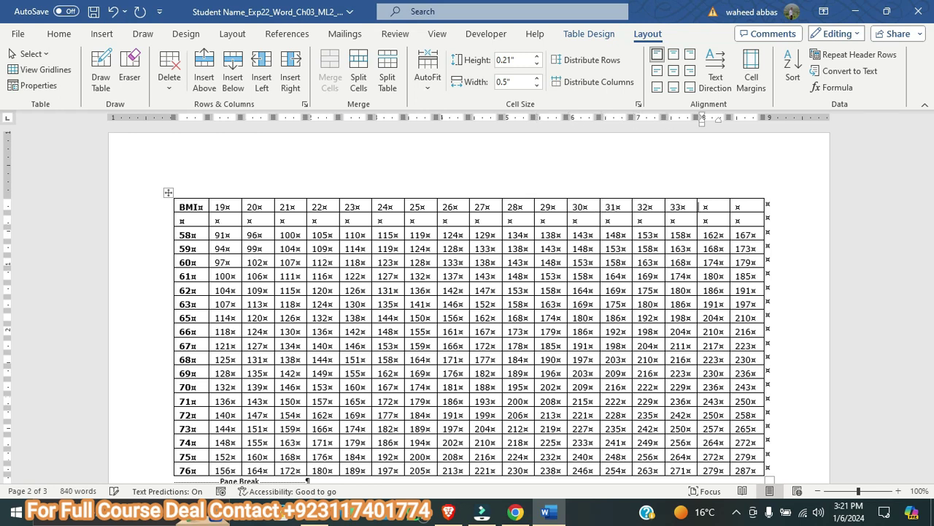
type("34")
key("Tab")
type("35")
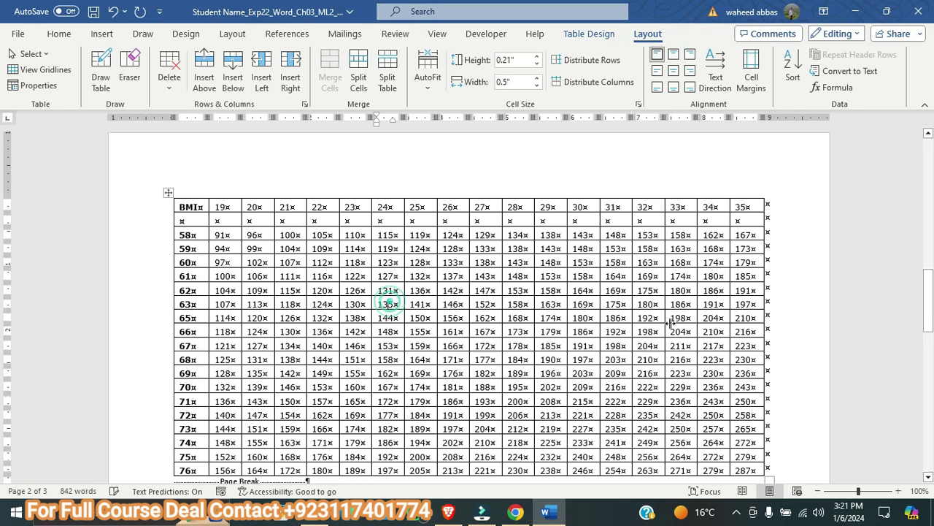
- Following instruction step 3 in the browser, set the width of the BMI table's first column to 0.8" in Word
left_click(515, 512)
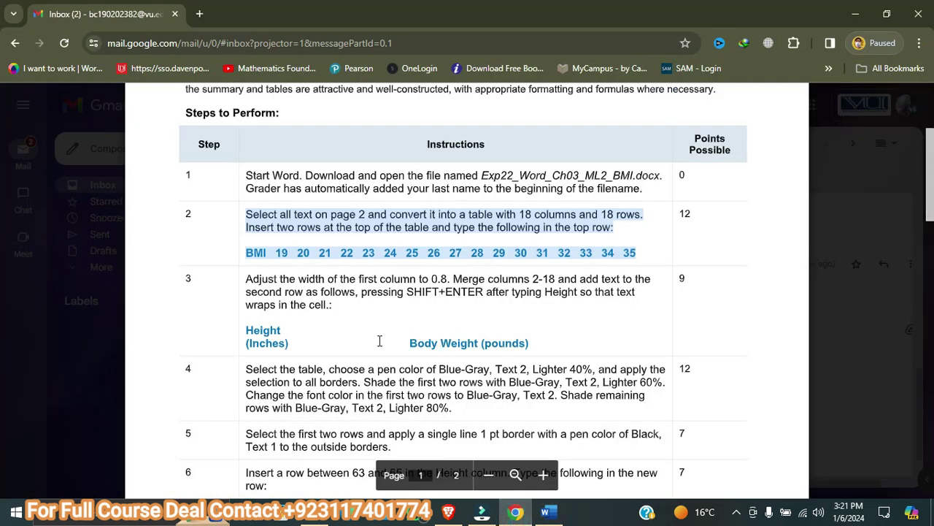
left_click_drag(543, 344, 246, 278)
scroll(701, 207, "down", 3)
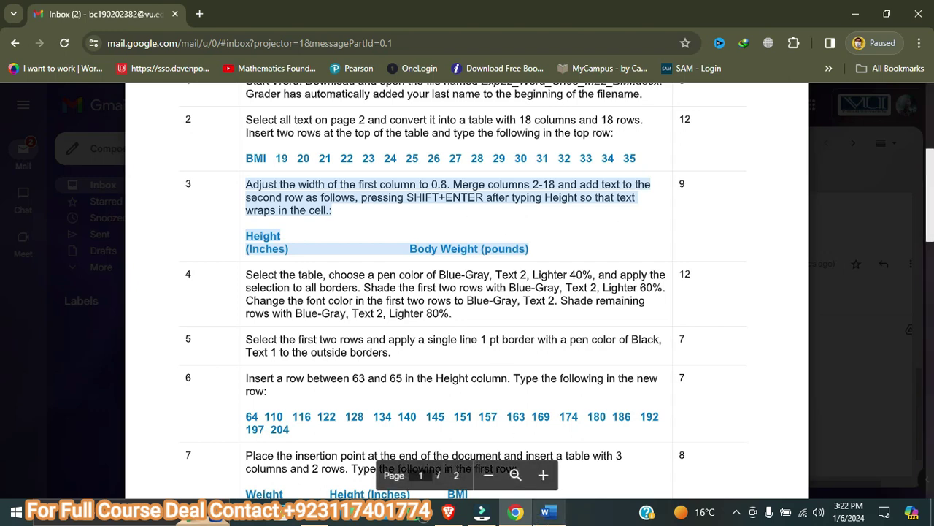
mouse_move(546, 511)
left_click(542, 432)
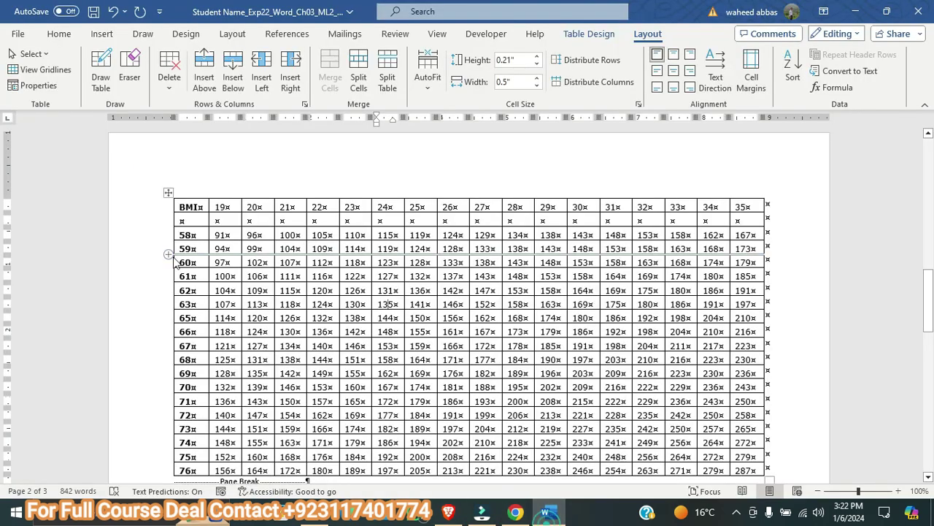
left_click(193, 207)
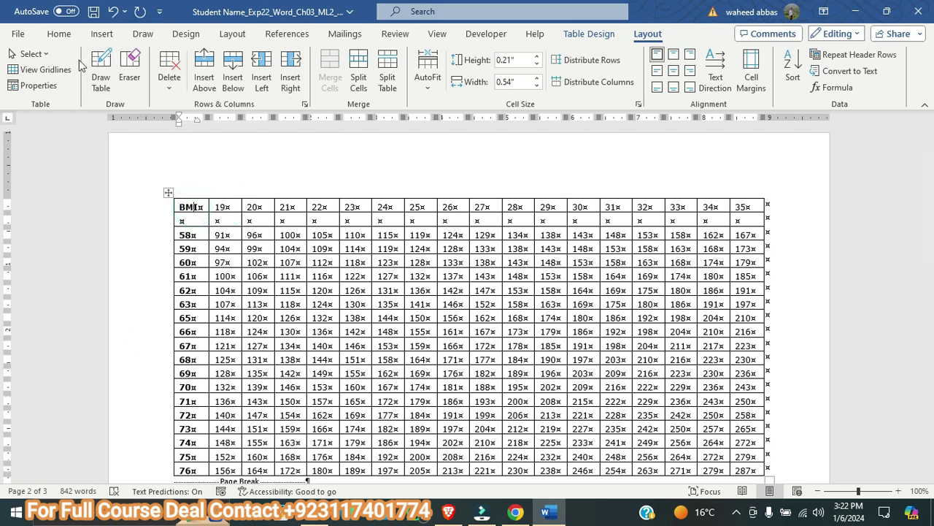
left_click(59, 34)
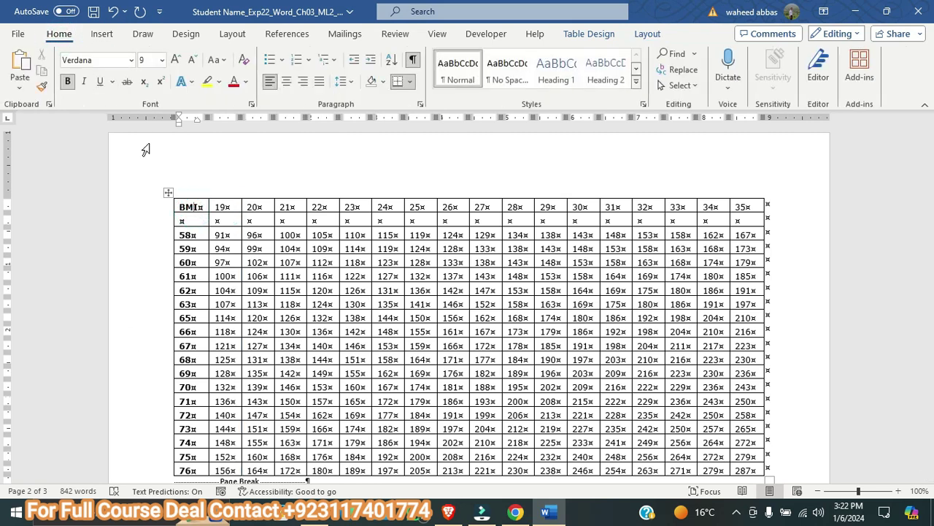
left_click(192, 205)
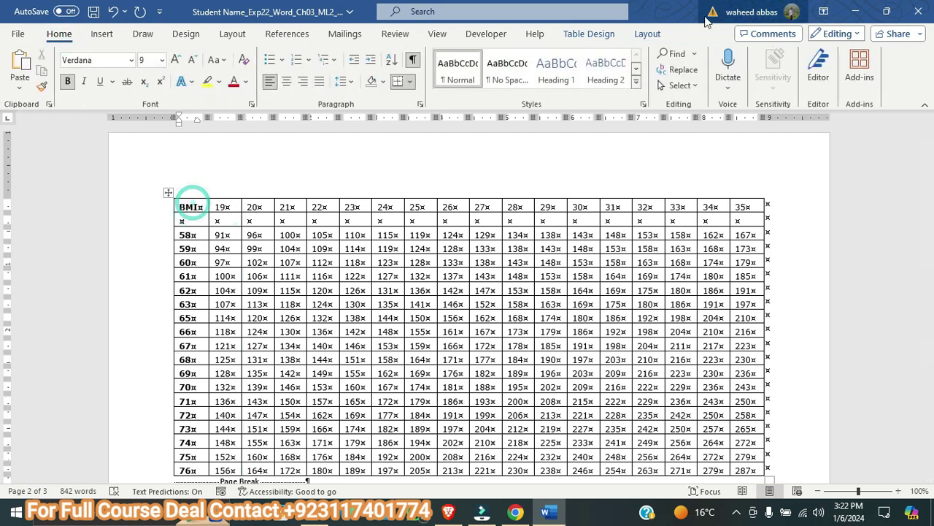
left_click(645, 35)
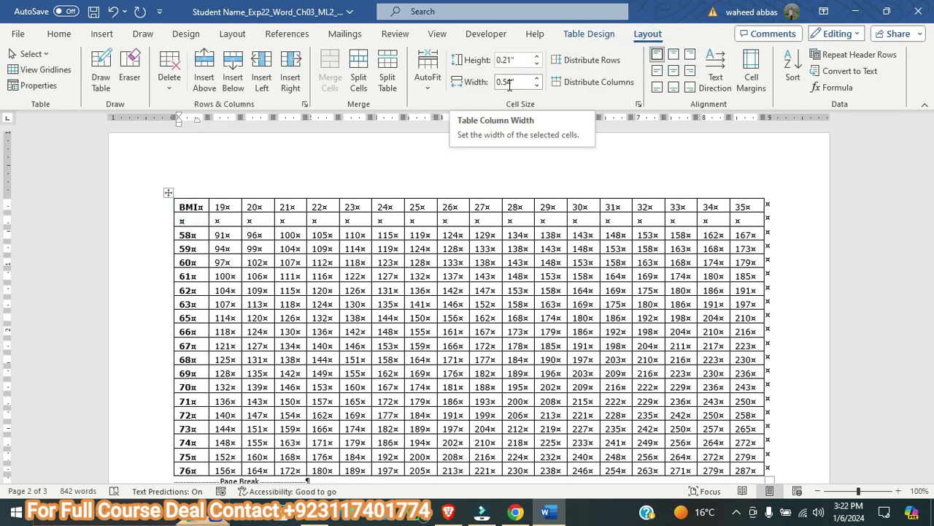
left_click(538, 78)
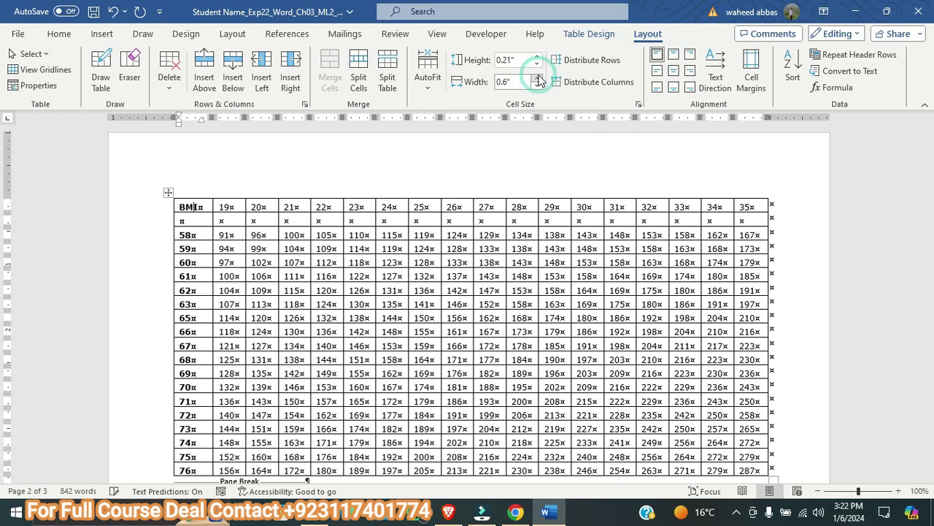
left_click(538, 78)
left_click(538, 78)
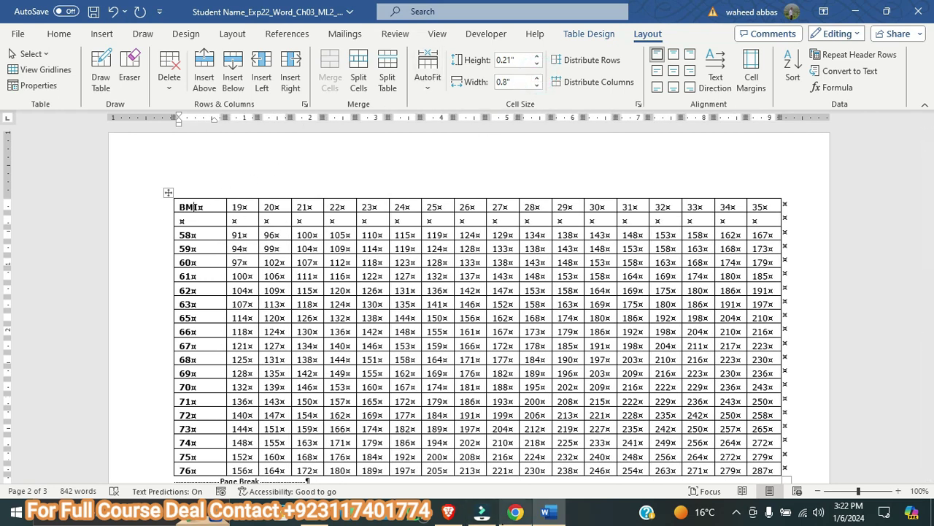
- Merge the empty cells of the table's second row from column 2 through column 18 into one cell
left_click(510, 517)
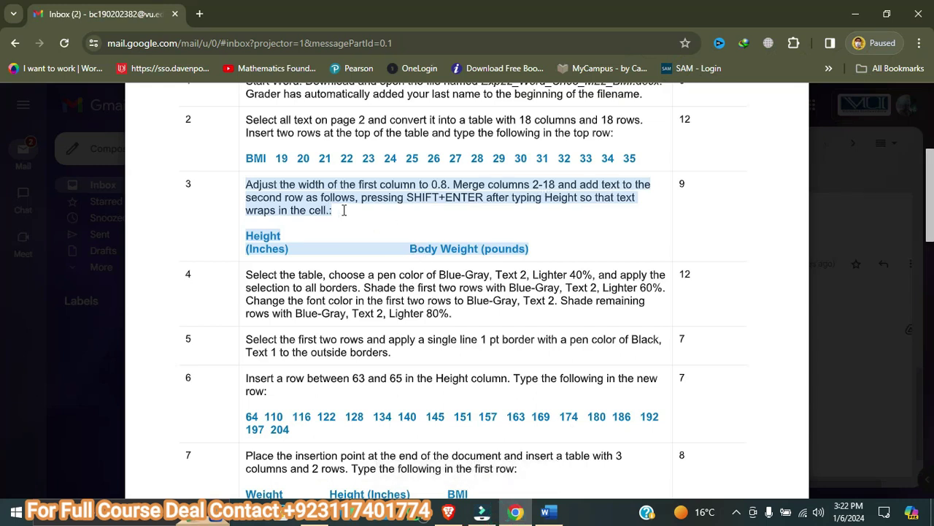
left_click(550, 513)
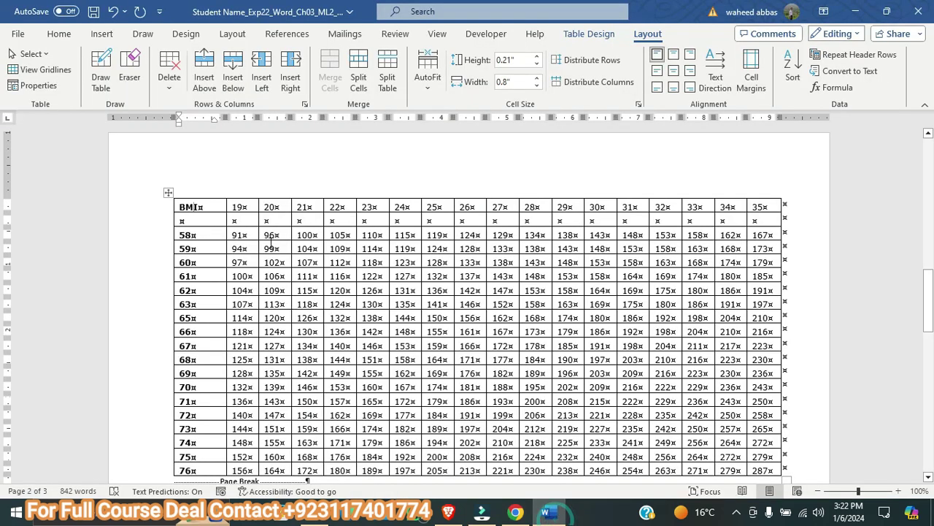
left_click(244, 218)
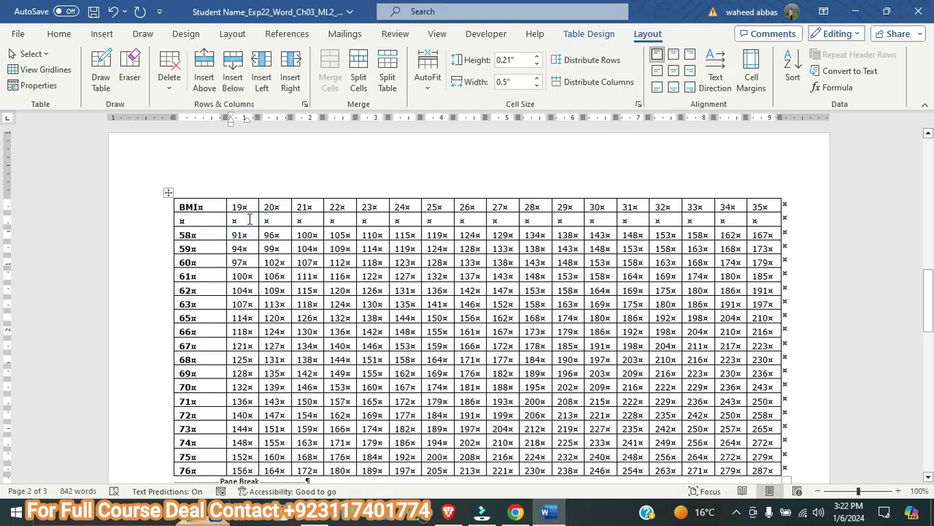
key("shift+Right")
key("shift+Right")
key("shift+Right")
key("shift+Right")
key("shift+Right")
key("shift+Right")
key("shift+Right")
key("shift+Right")
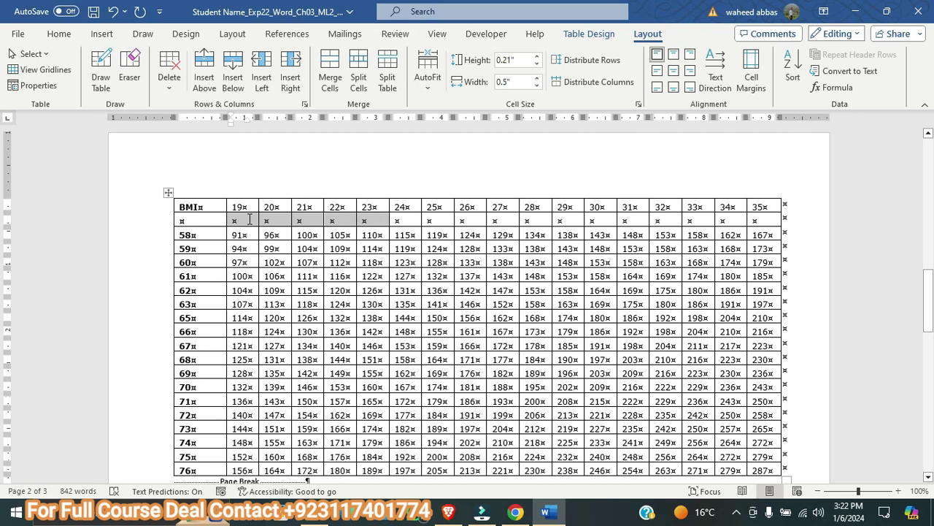
key("shift+Right")
key("shift+Right")
key("shift+Right")
key("shift+Right")
key("shift+Right")
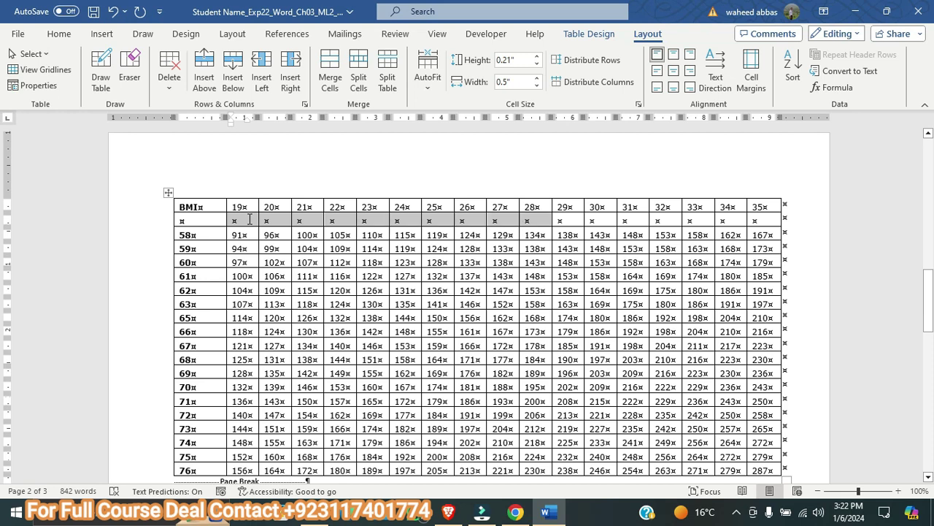
key("shift+Right")
key("shift+Right")
key("shift+Right")
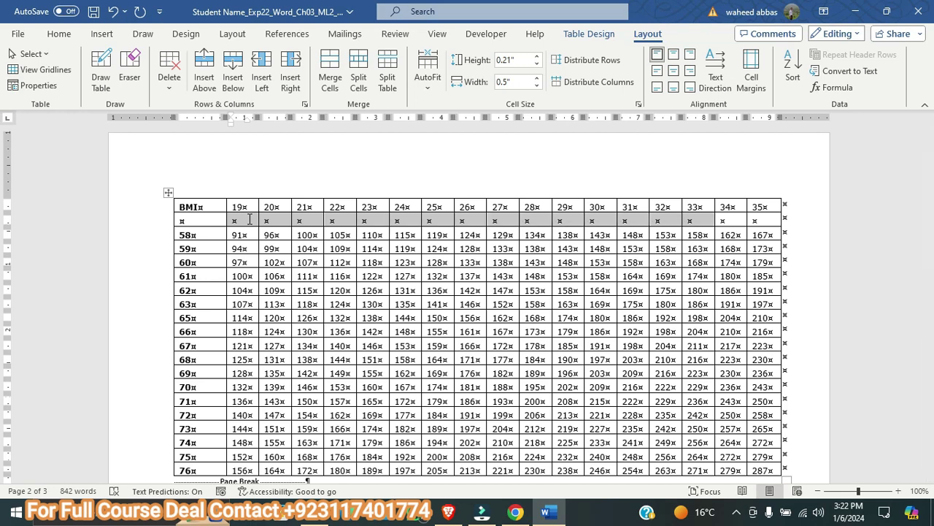
key("shift+Right")
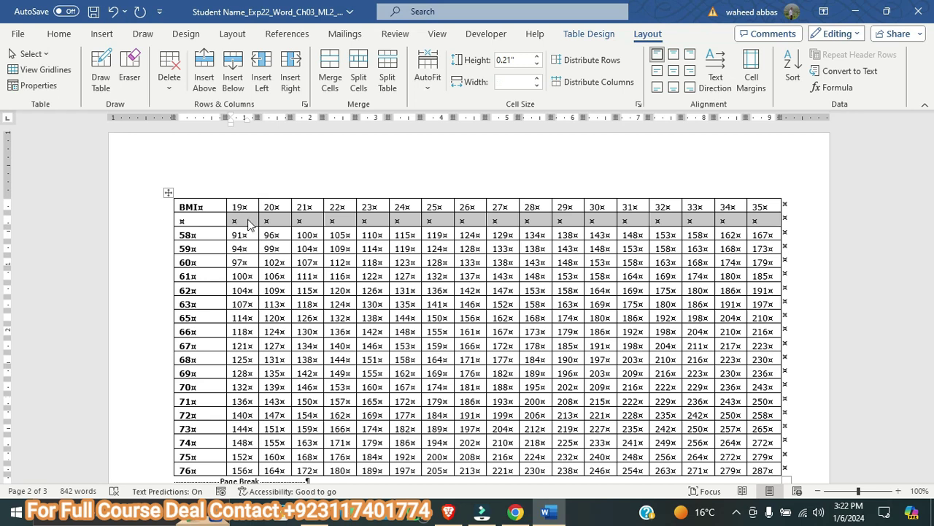
left_click(329, 79)
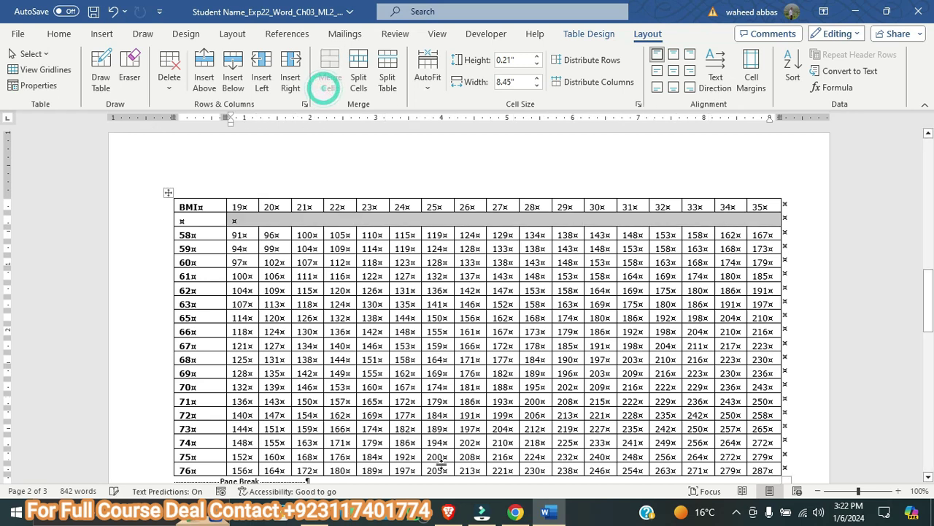
- Enter Height and (Inches) in the second row's first cell, separated by a manual line break as instruction step 3 requires
left_click(515, 512)
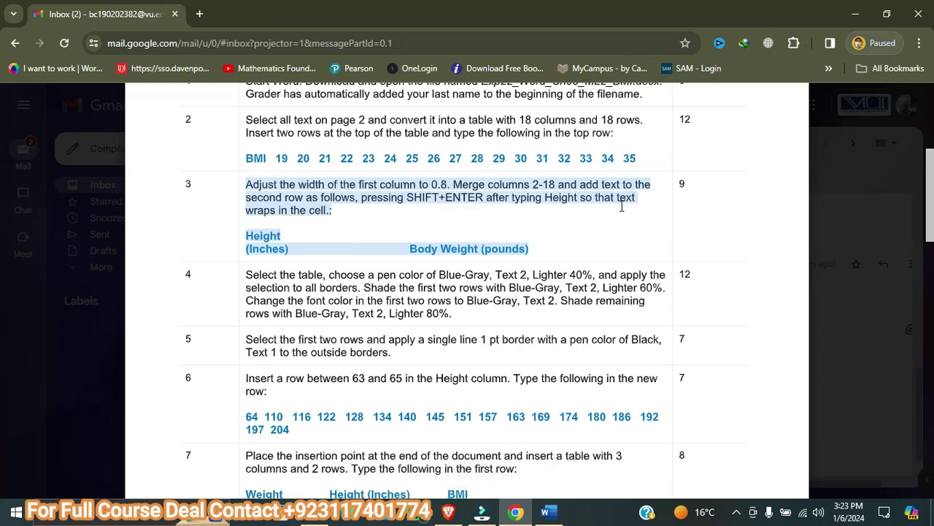
left_click(270, 216)
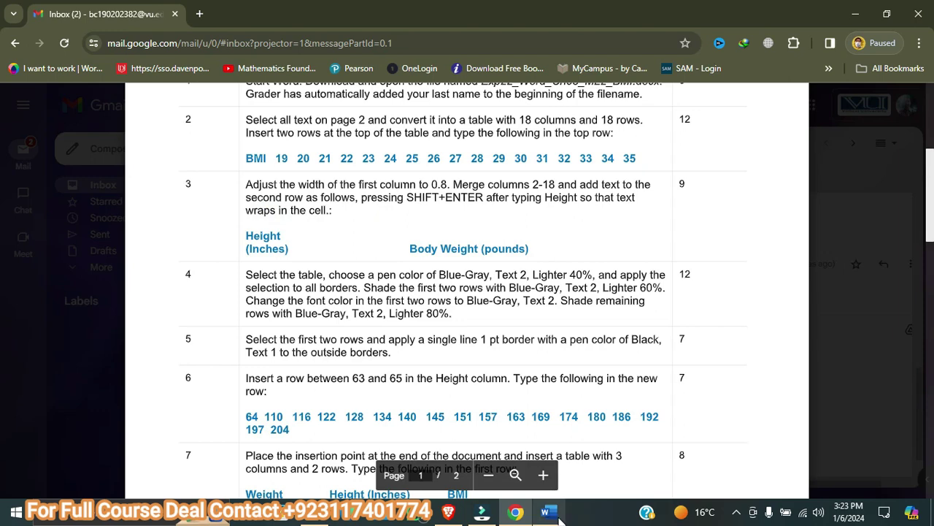
mouse_move(560, 519)
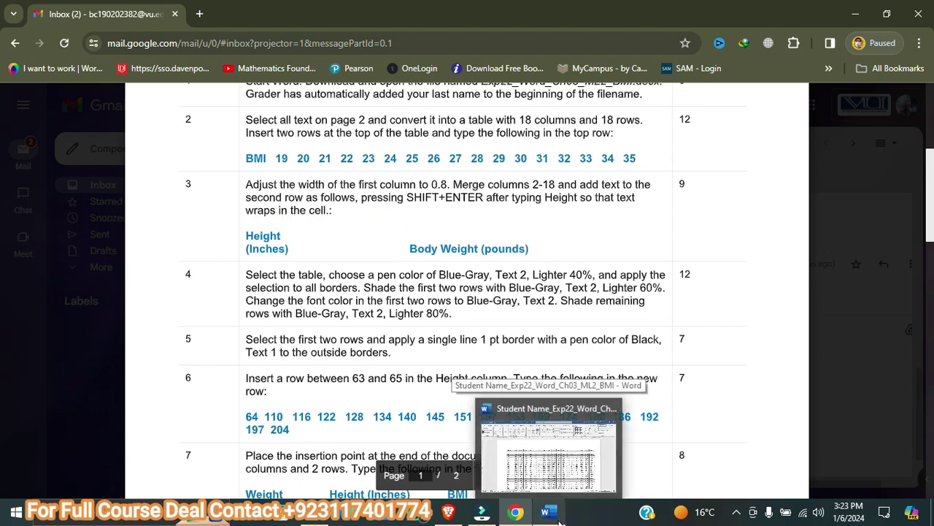
left_click(560, 520)
left_click(187, 221)
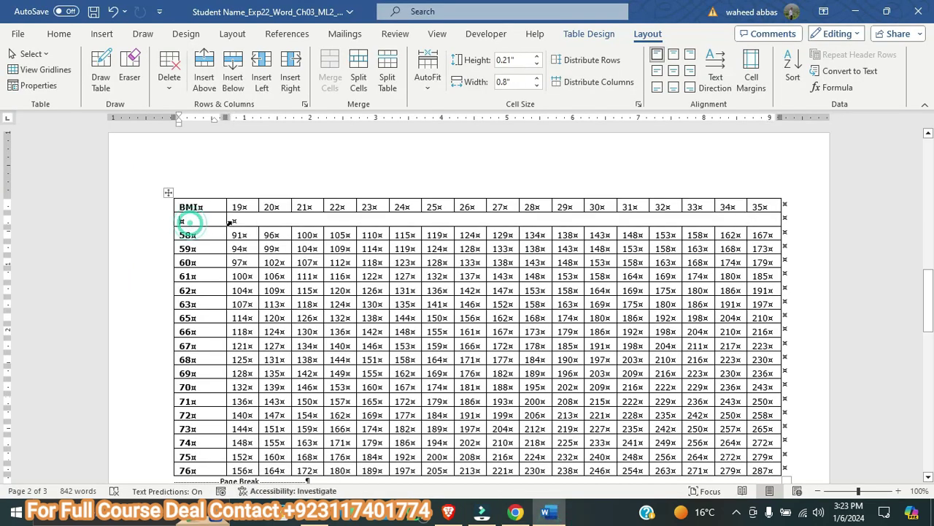
type("Height")
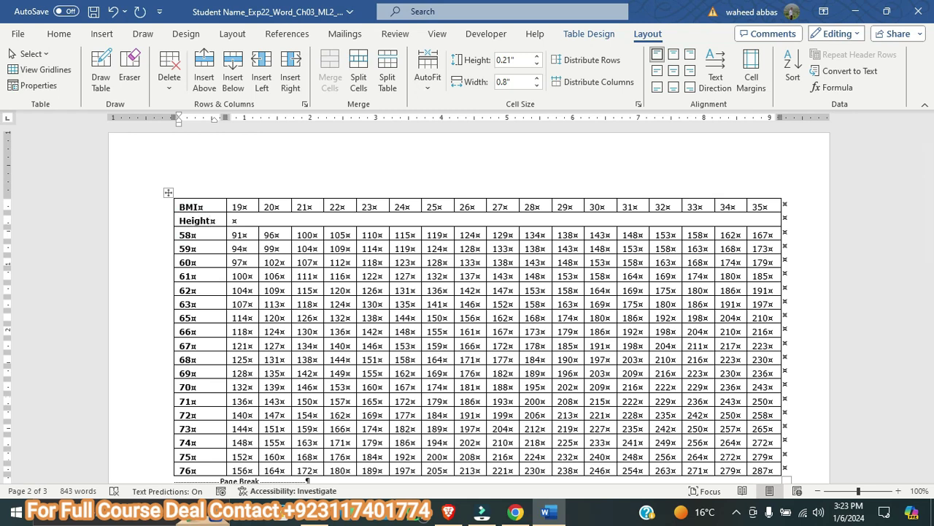
key("Return")
type("(")
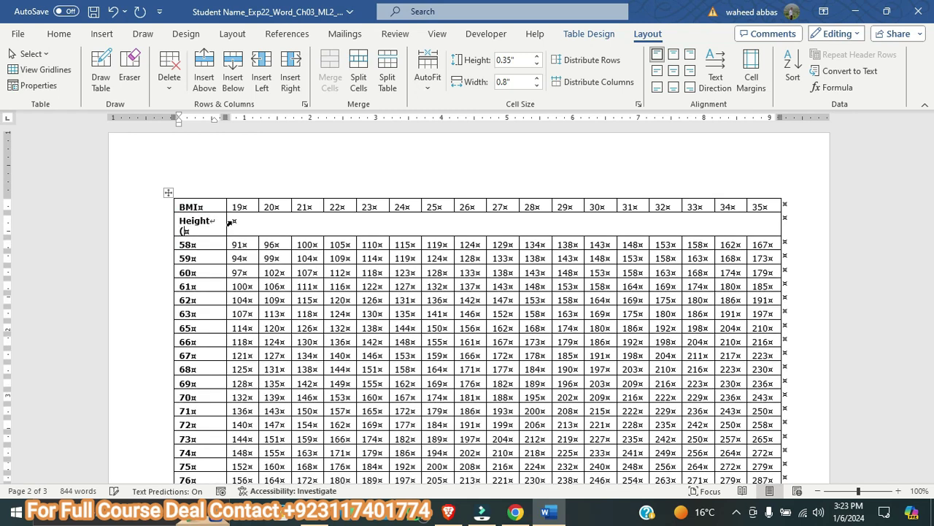
left_click(518, 513)
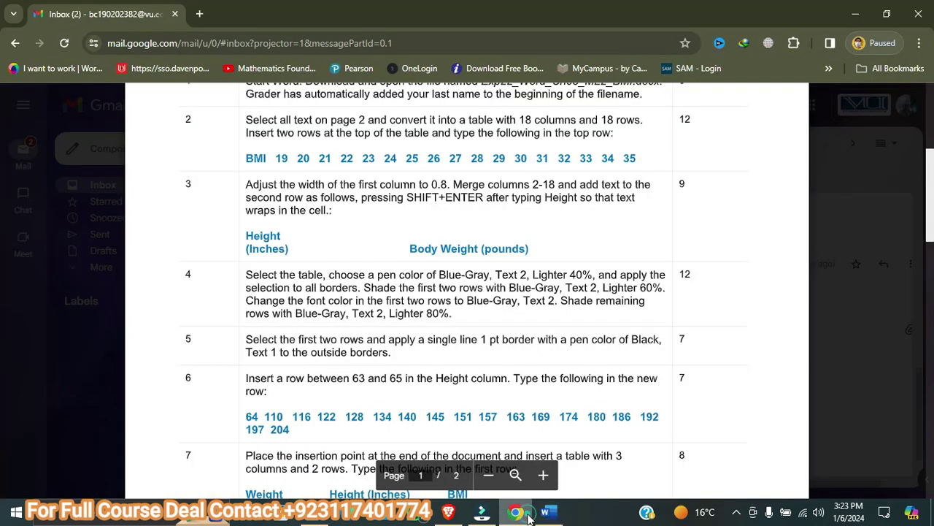
left_click(548, 513)
type("Inches)")
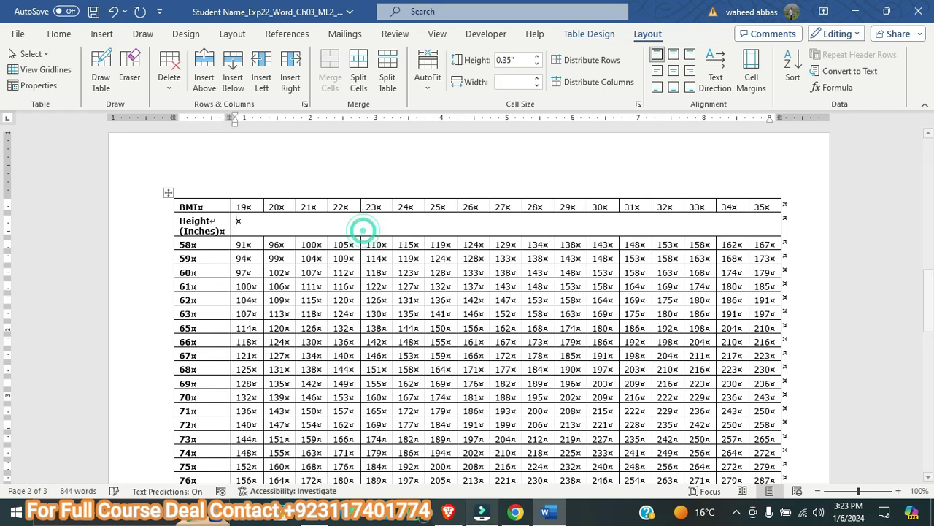
- Check the heading wording in the instructions and enter Body Weight (Pounds) in the merged cell of the second row
left_click(516, 510)
mouse_move(549, 511)
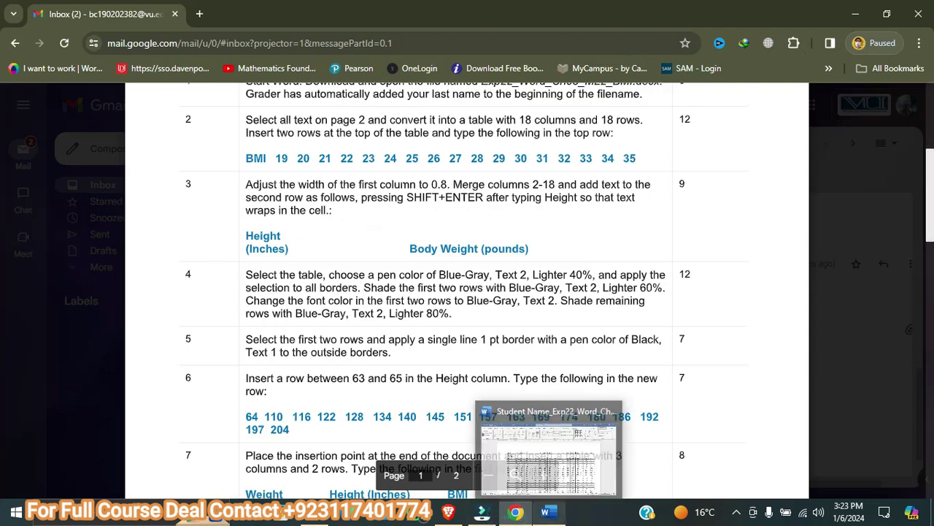
left_click(548, 449)
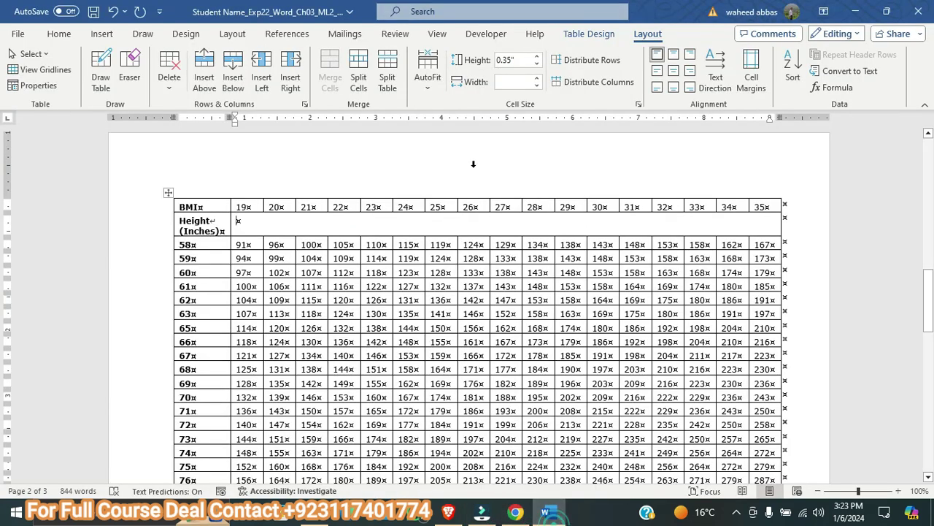
type("Body Weight (Pounds")
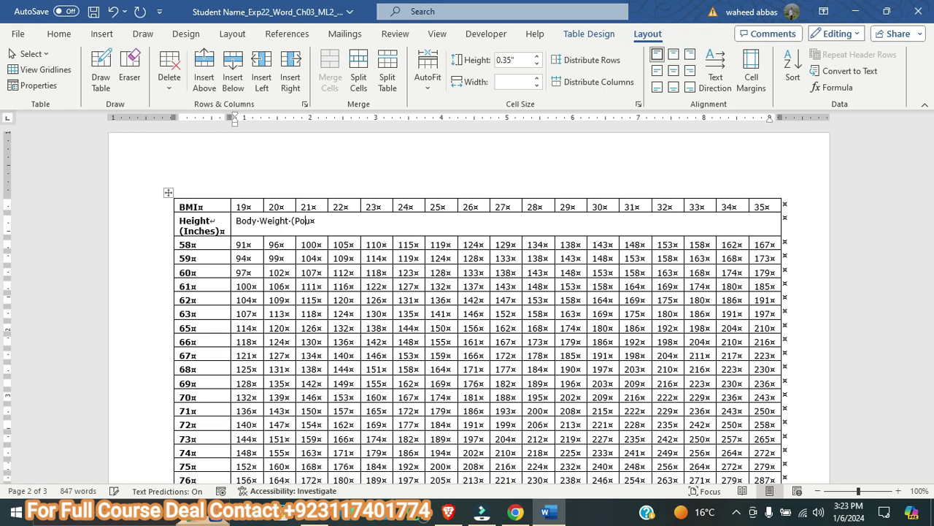
type(")")
- Read instruction step 4 on borders and shading in the browser, and select the entire BMI table in Word
left_click(515, 512)
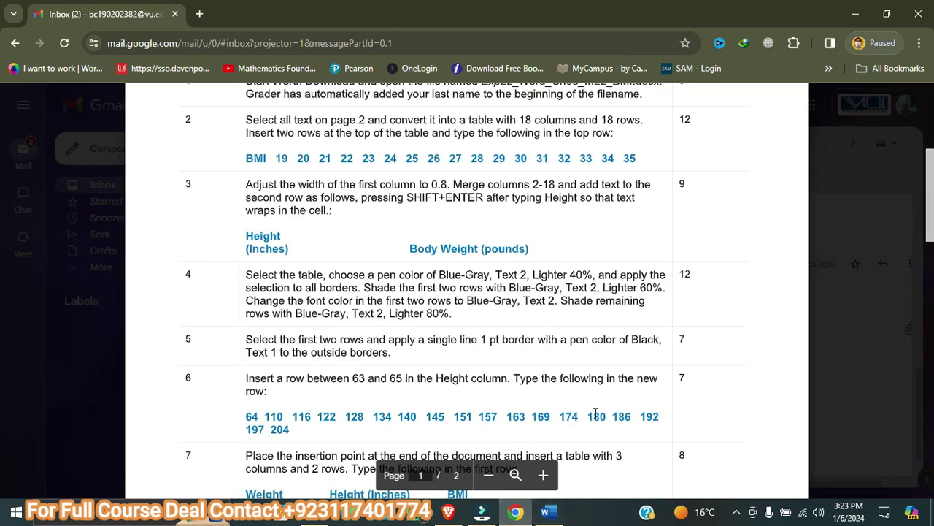
left_click_drag(487, 317, 246, 273)
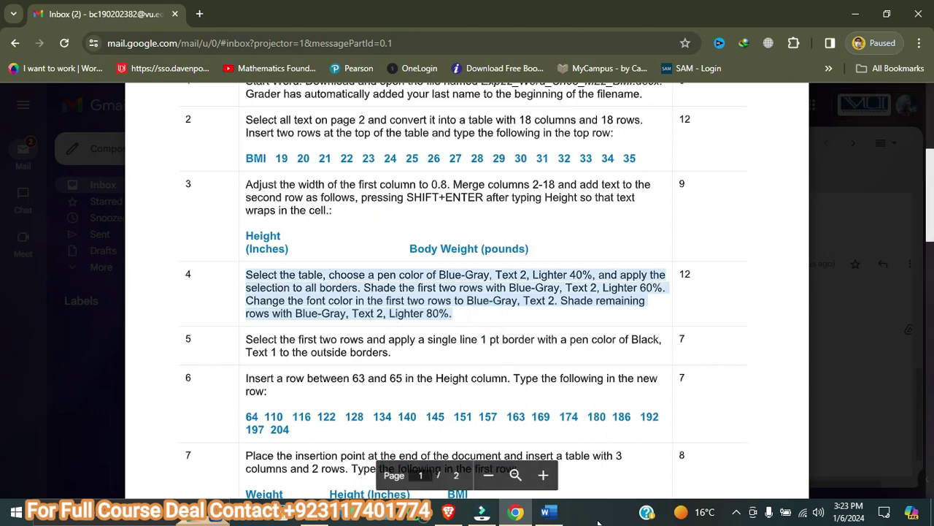
left_click(549, 511)
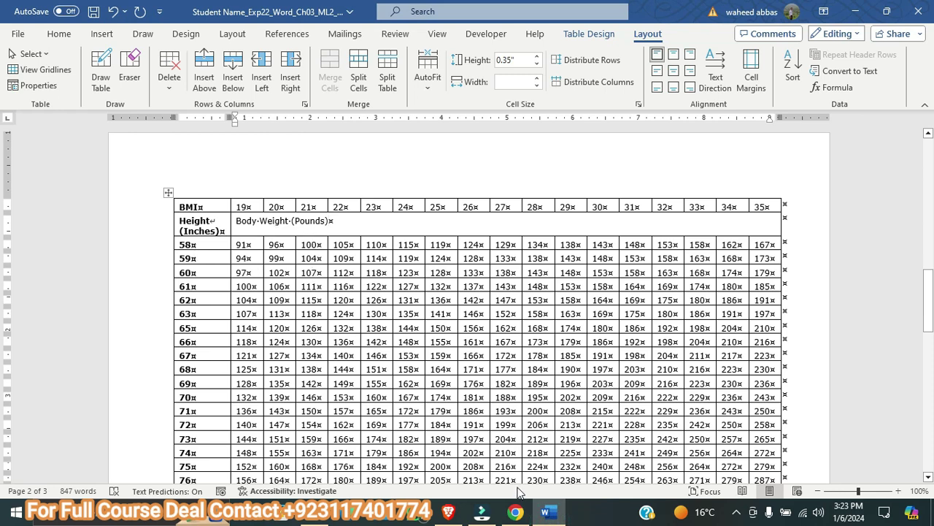
left_click(516, 512)
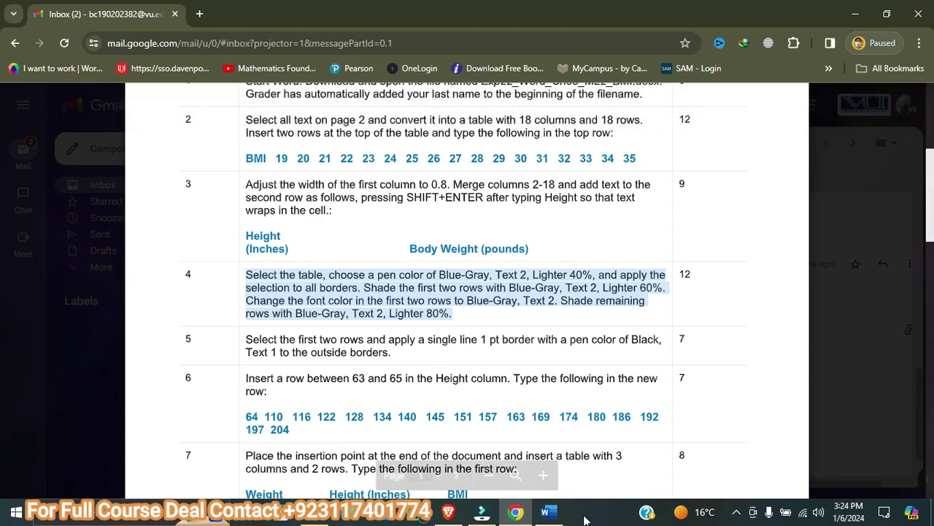
left_click(545, 511)
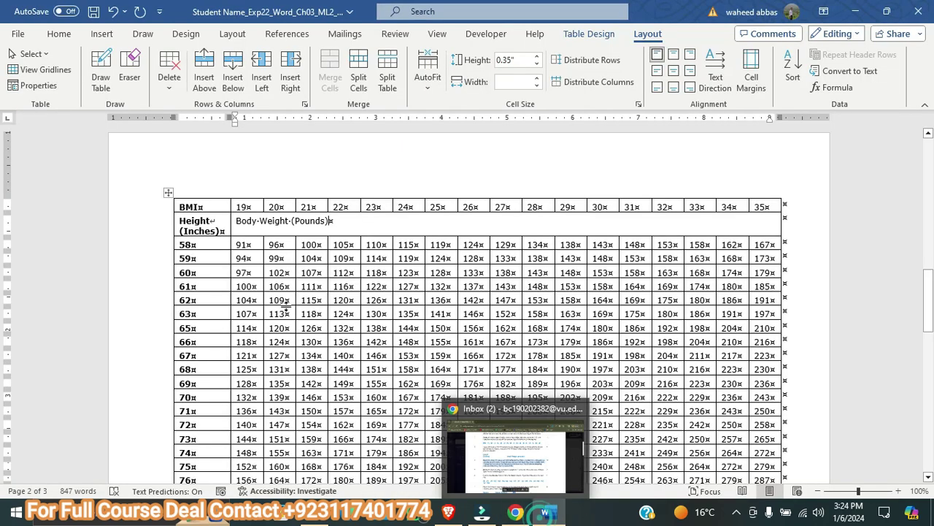
left_click(168, 193)
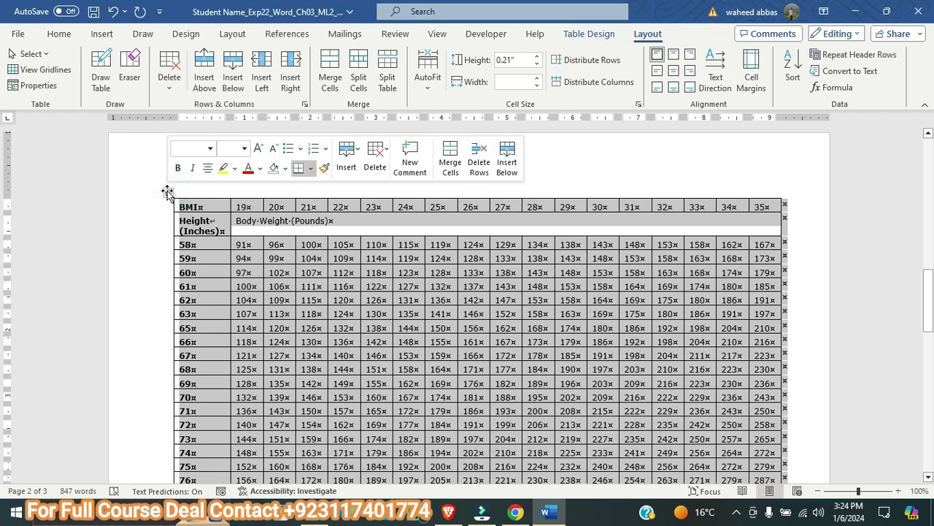
left_click(535, 517)
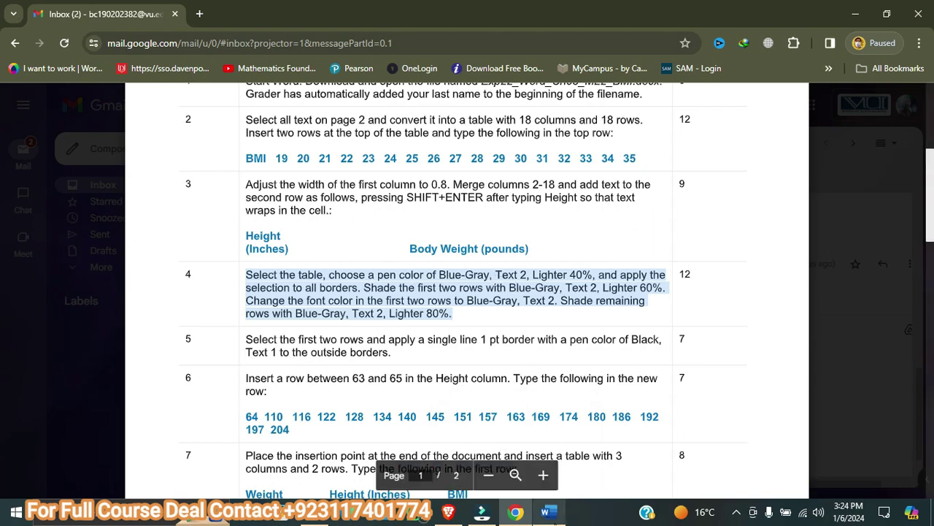
left_click(553, 517)
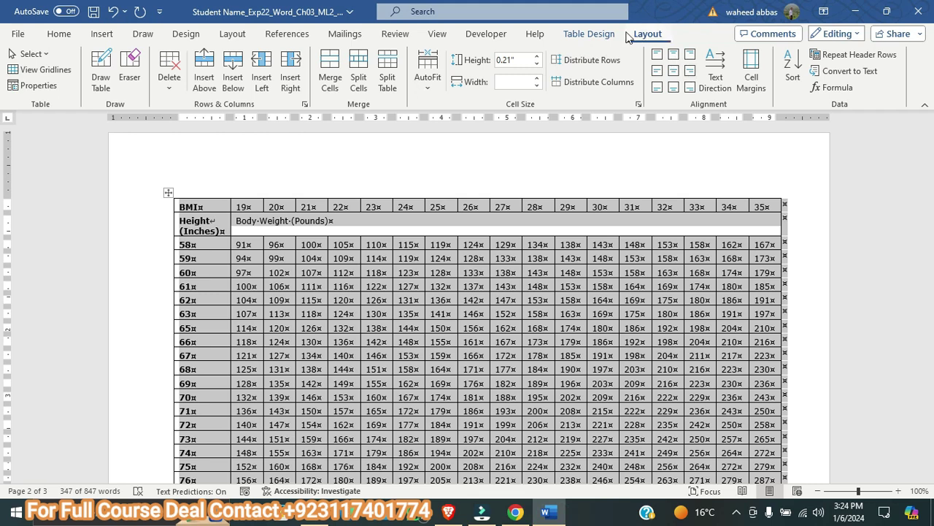
- Set the border pen color to Blue-Gray, Text 2, Lighter 40%, checking the shade against instruction step 4 in the browser
left_click(591, 34)
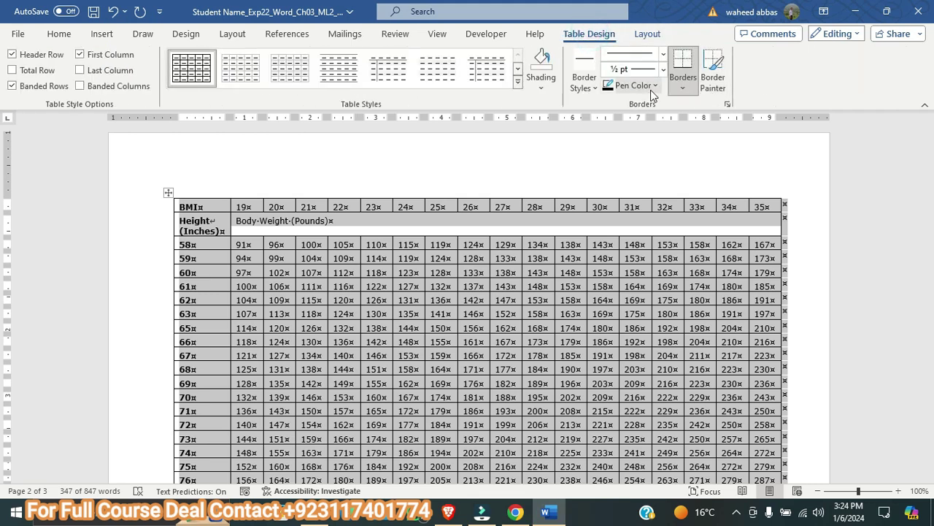
left_click(650, 87)
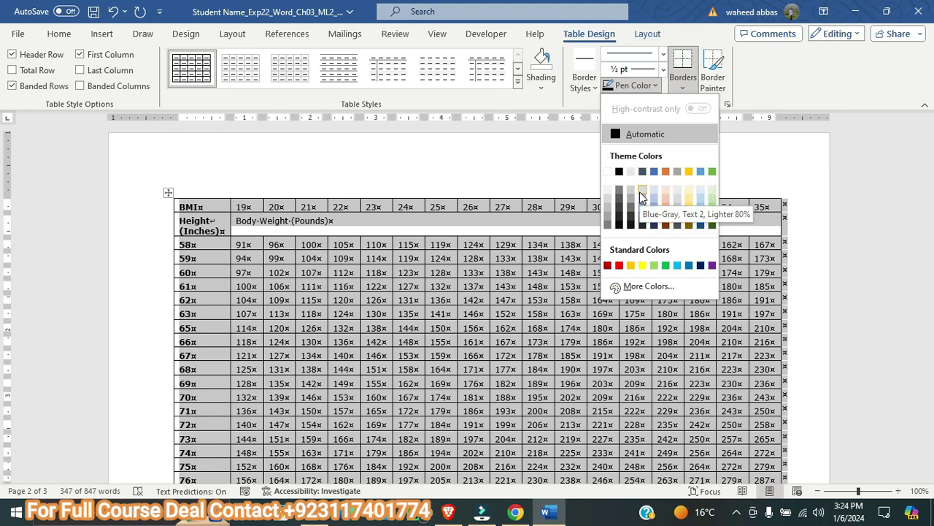
left_click(642, 190)
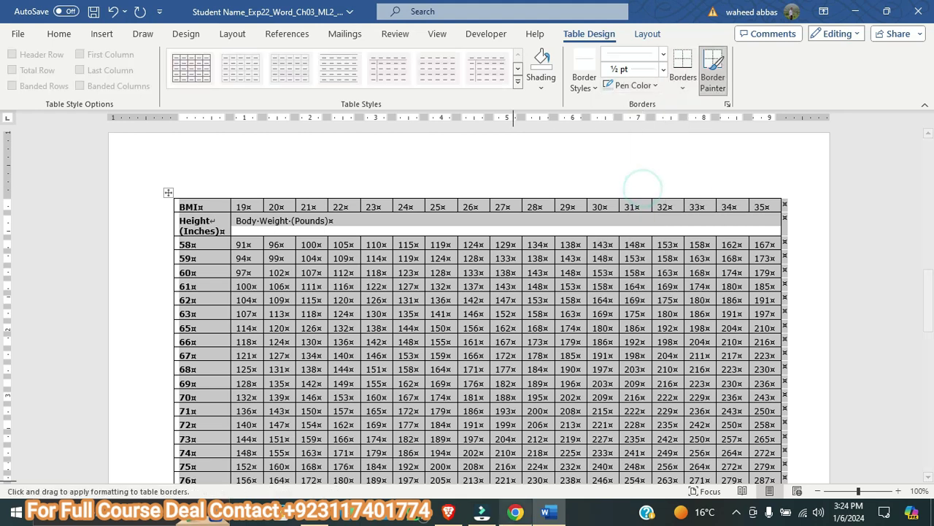
left_click(515, 511)
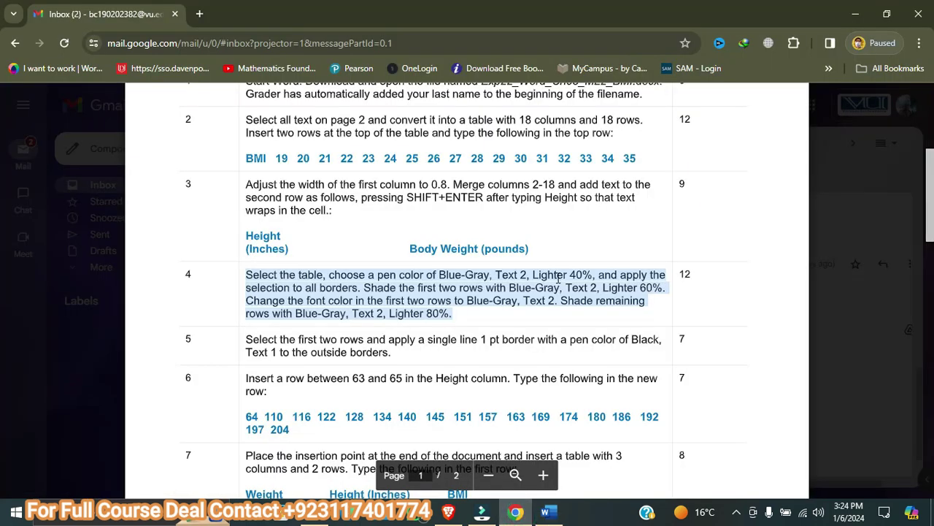
left_click(549, 512)
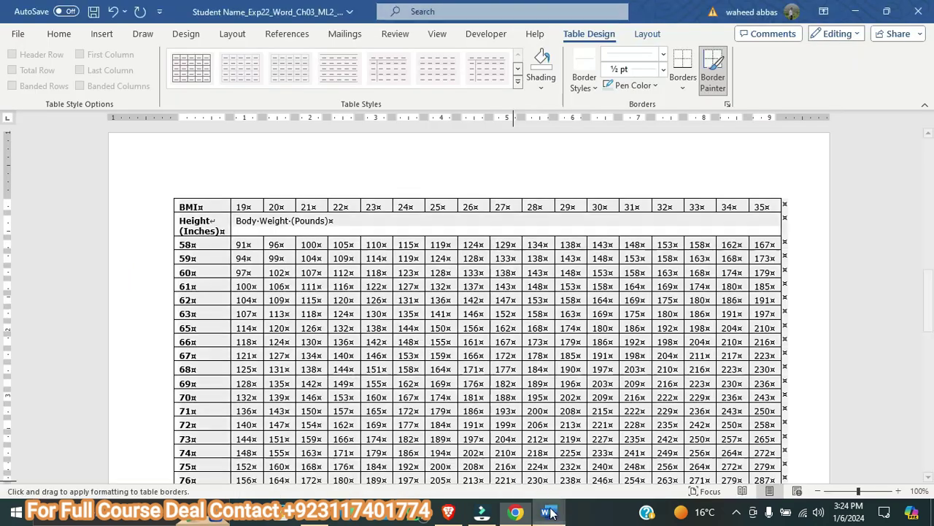
left_click(655, 86)
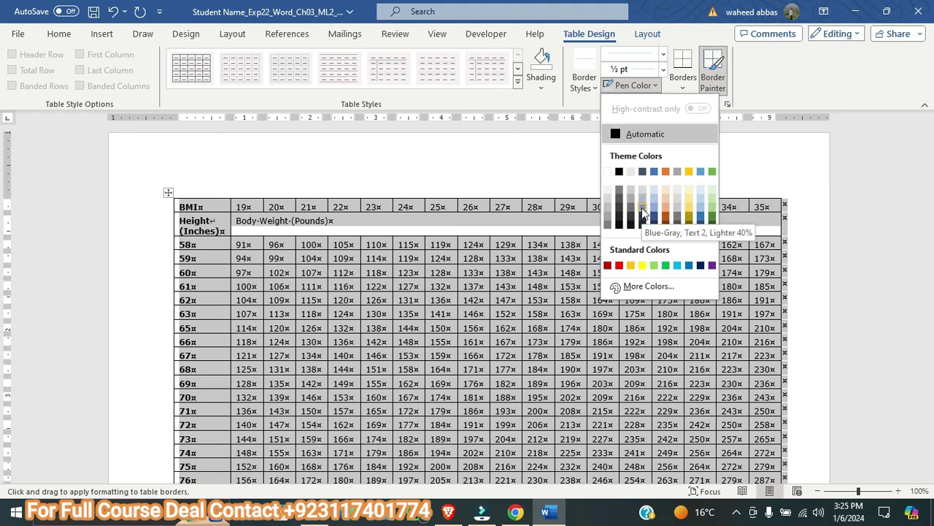
left_click(641, 207)
- Confirm the border requirement in the instructions and apply All Borders to the entire BMI table in Word
left_click(515, 512)
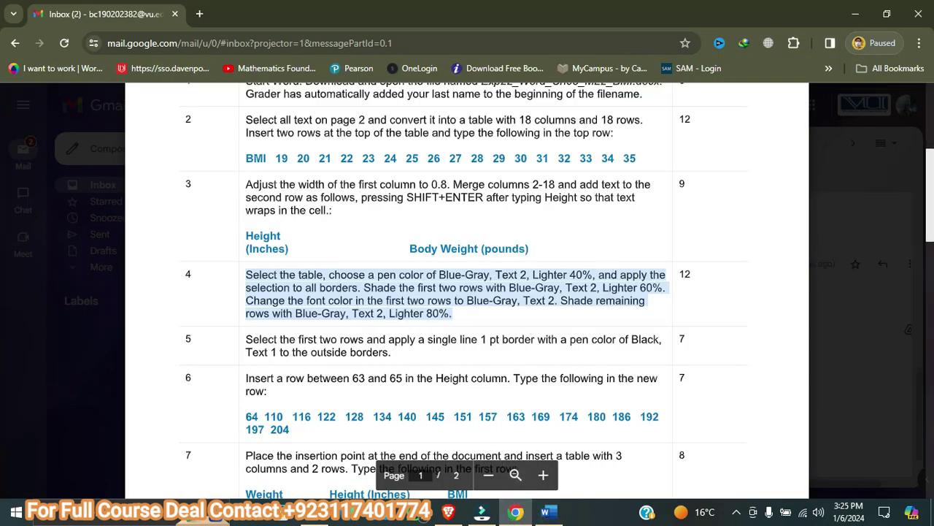
left_click(549, 513)
left_click(686, 89)
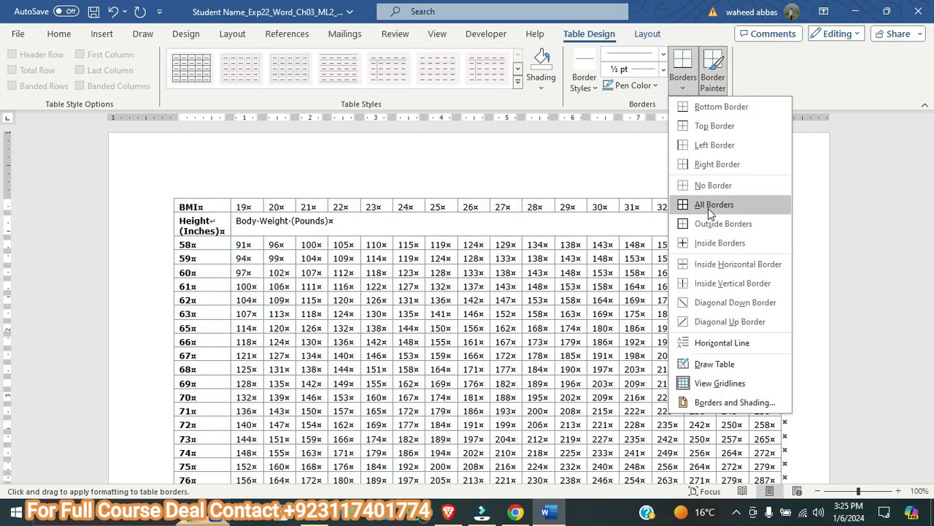
left_click(708, 208)
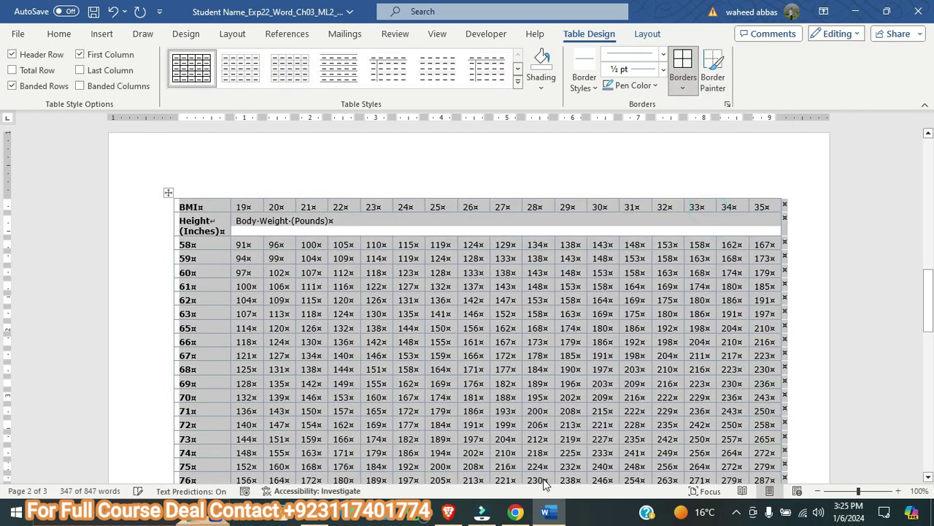
- Following instruction step 4 in the browser, shade the BMI table's first two rows with Blue-Gray, Text 2, Lighter 60% in Word
left_click(515, 511)
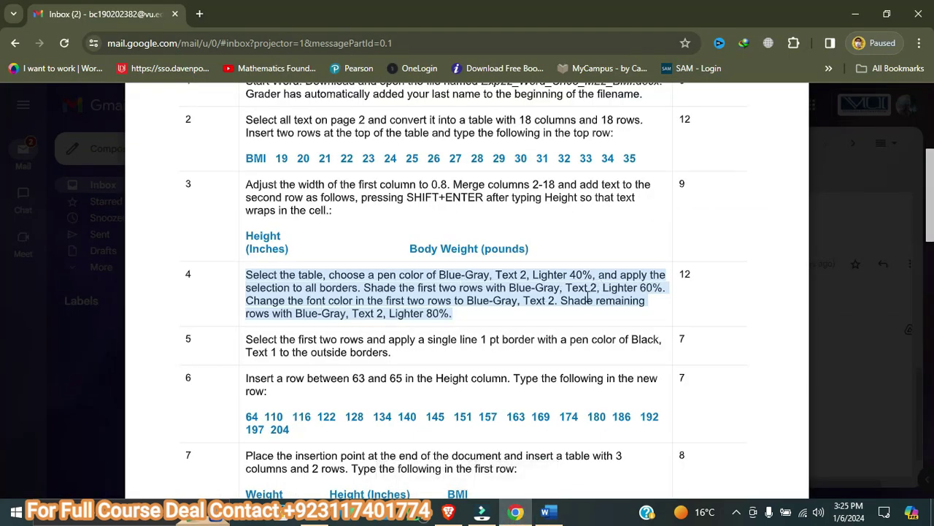
left_click(548, 511)
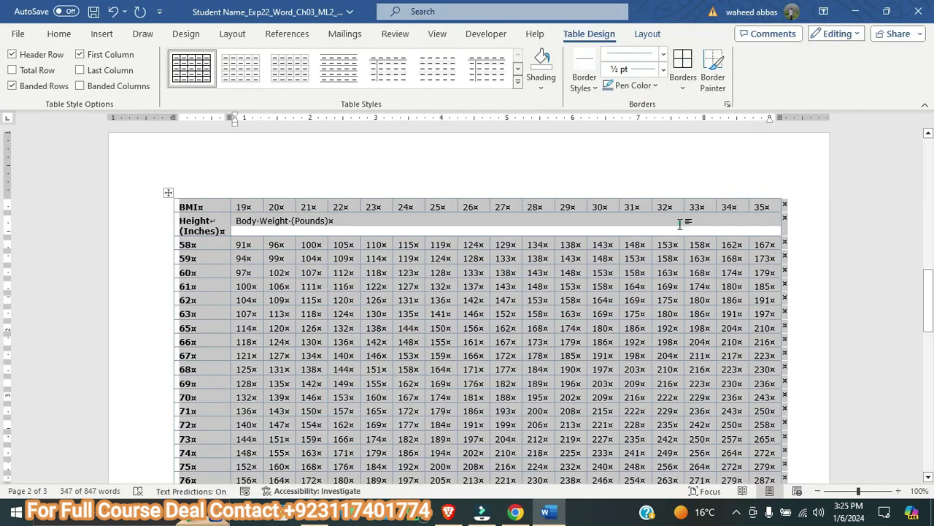
left_click(679, 221)
mouse_move(497, 235)
left_mouse_down()
mouse_move(321, 243)
mouse_move(212, 207)
left_mouse_up()
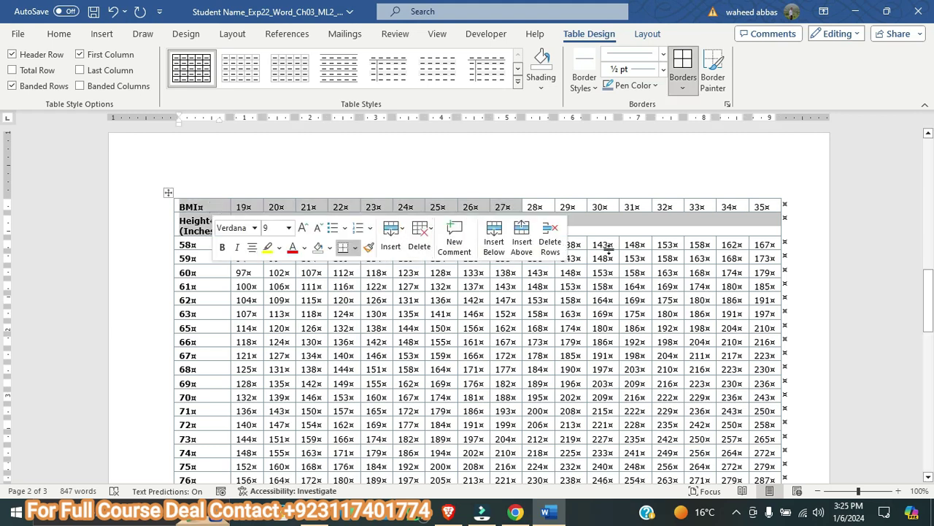
left_click(632, 231)
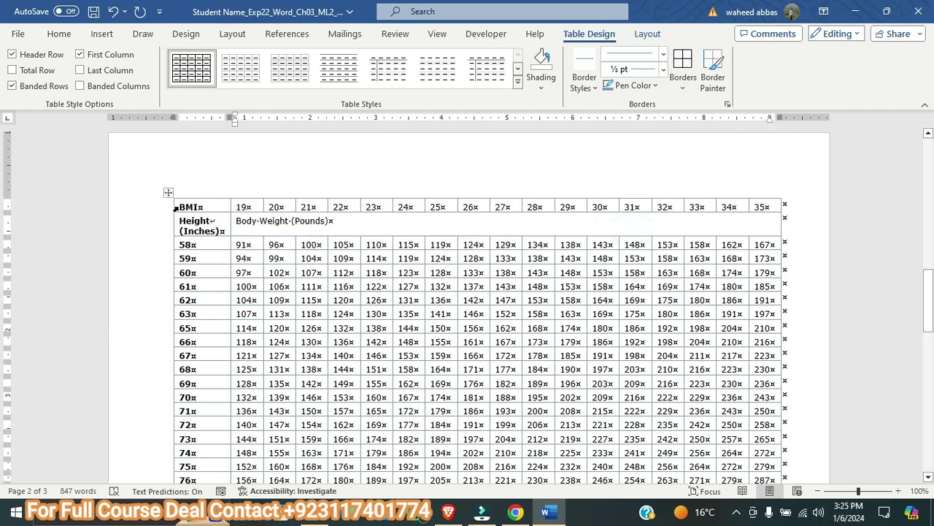
mouse_move(181, 207)
left_mouse_down()
mouse_move(182, 219)
mouse_move(531, 227)
left_mouse_up()
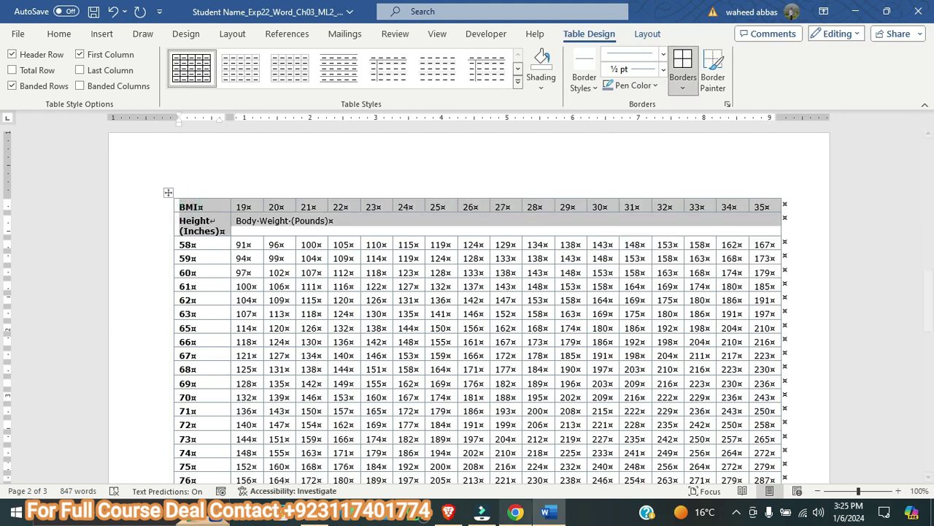
left_click(515, 510)
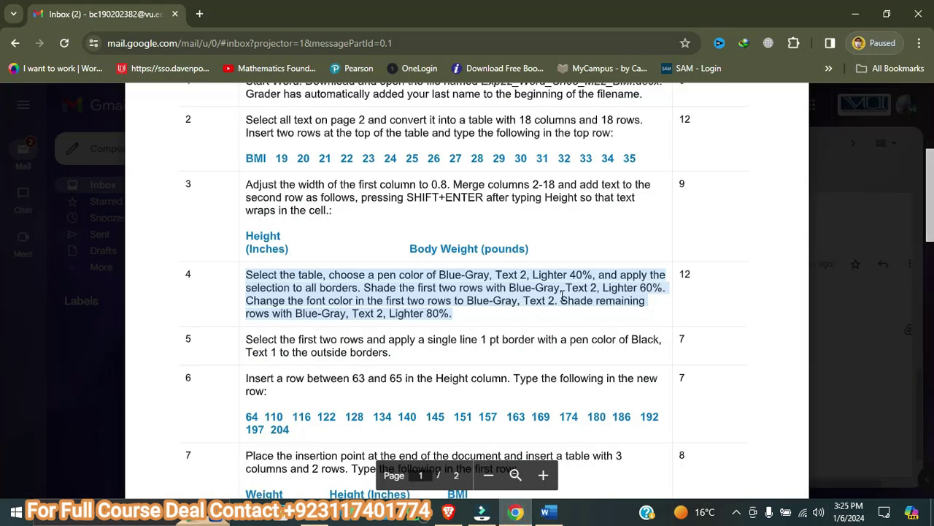
left_click(547, 511)
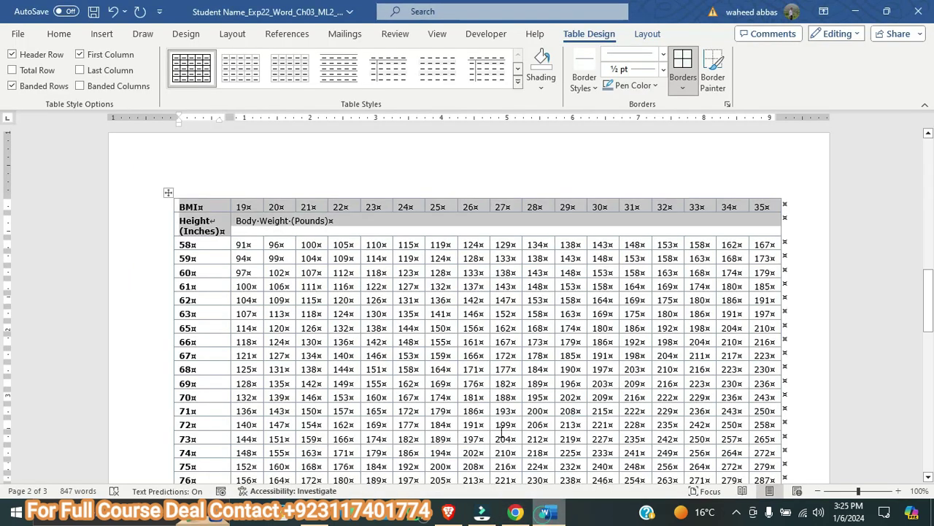
left_click(546, 86)
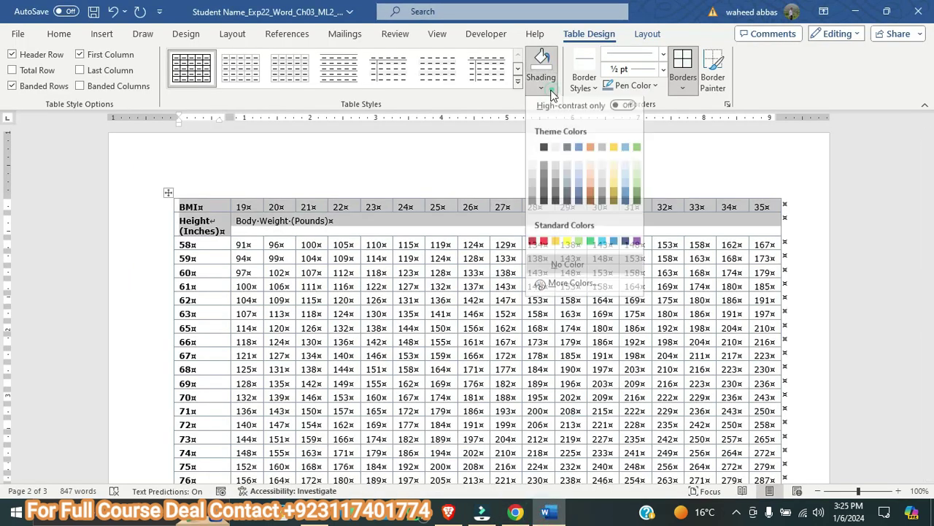
left_click(598, 43)
left_click(559, 83)
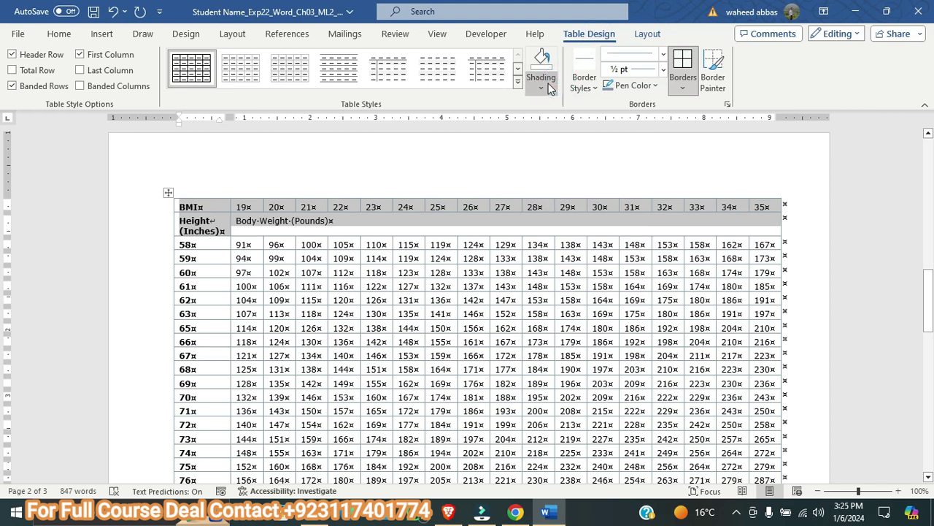
left_click(548, 85)
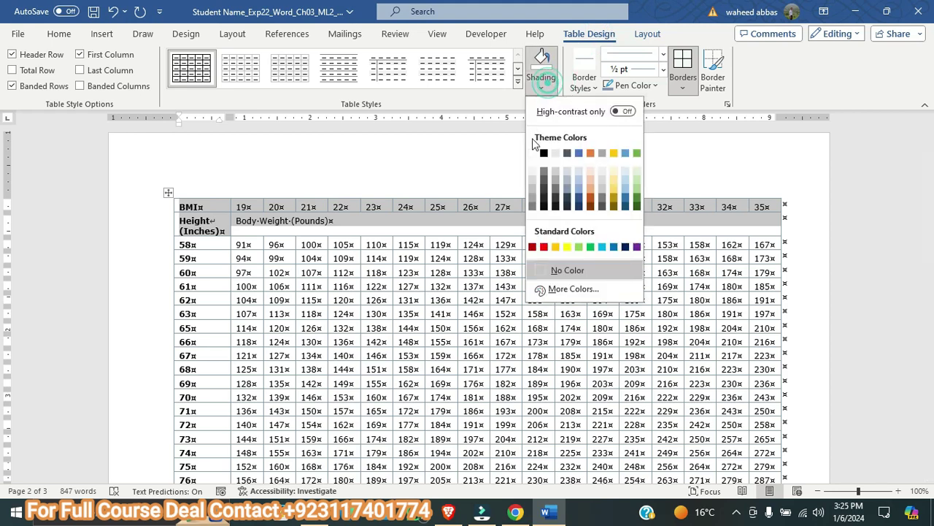
left_click(566, 180)
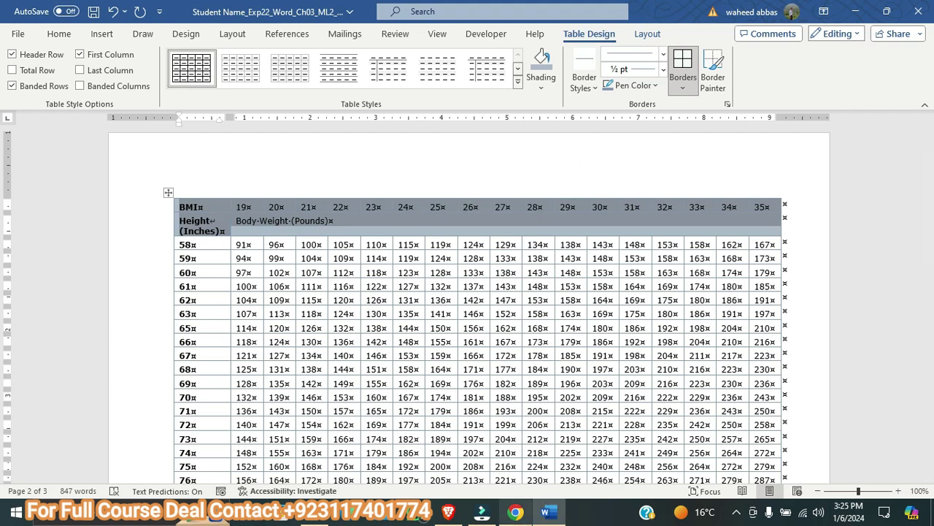
- Check the font color in instruction step 4 and change the first two rows' text to Blue-Gray, Text 2
left_click(515, 512)
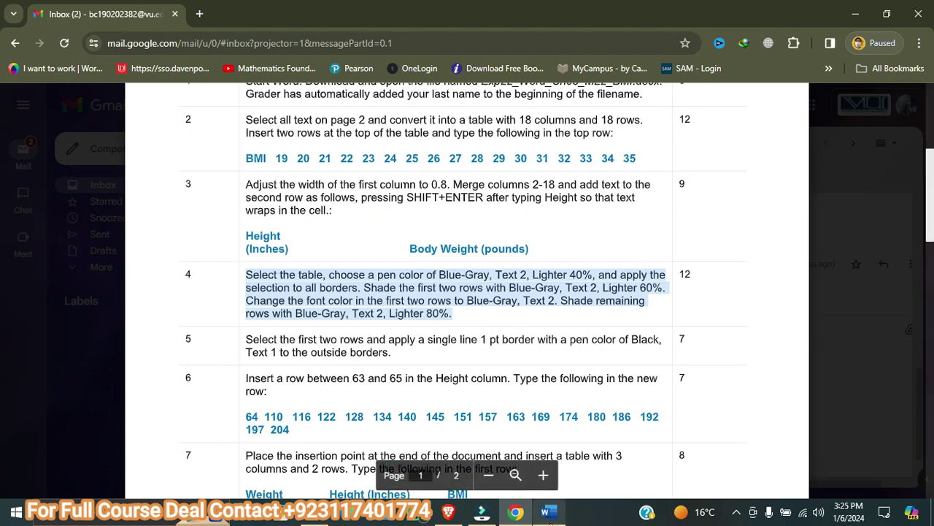
left_click(548, 512)
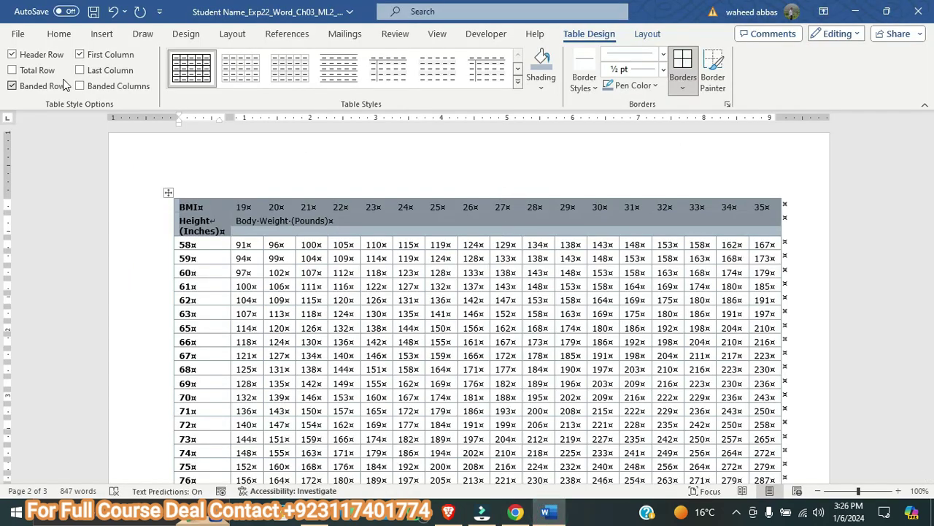
left_click(62, 37)
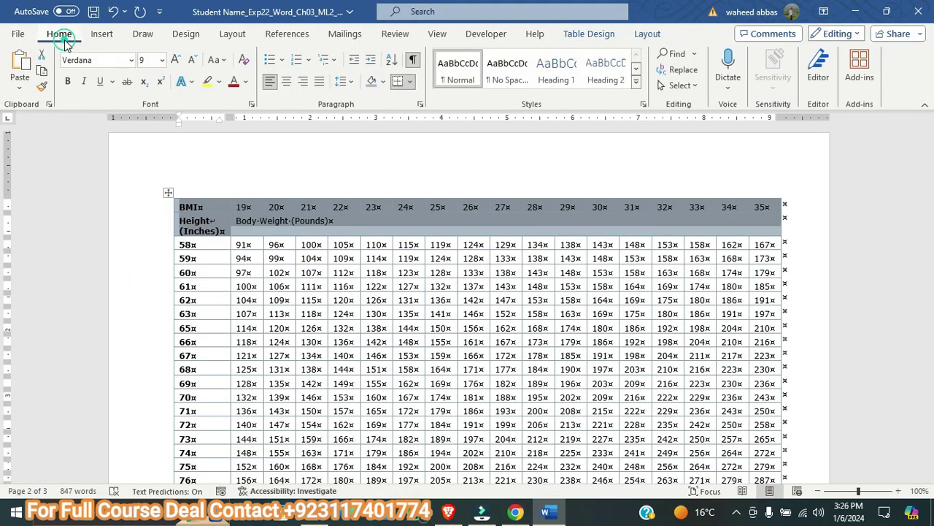
left_click(246, 82)
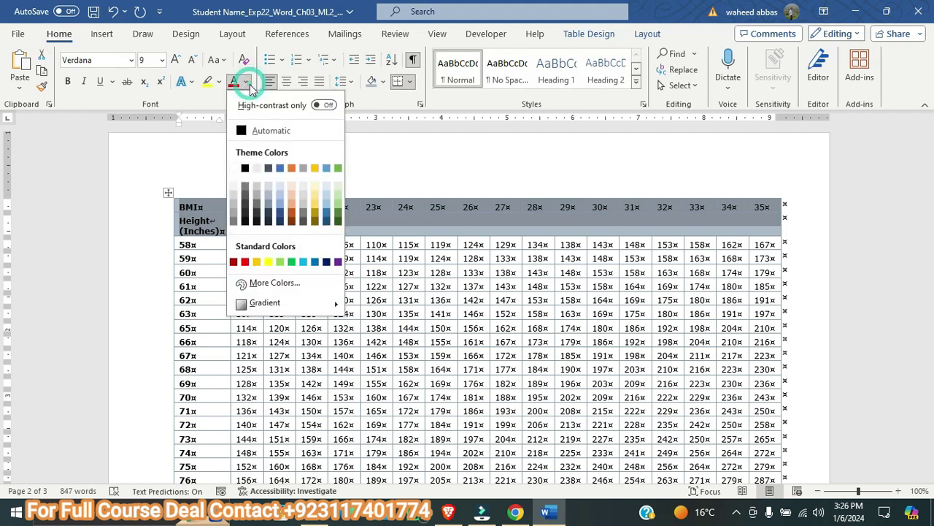
left_click(268, 169)
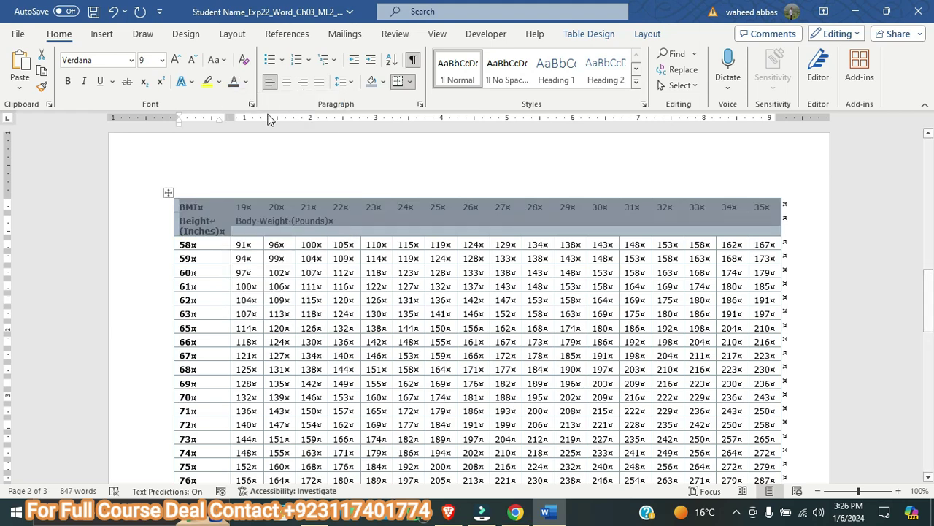
- Following instruction step 4, shade the BMI table's rows 58 through 76 in Word with Blue-Gray, Text 2, Lighter 80%, and return to the browser instructions
left_click(515, 512)
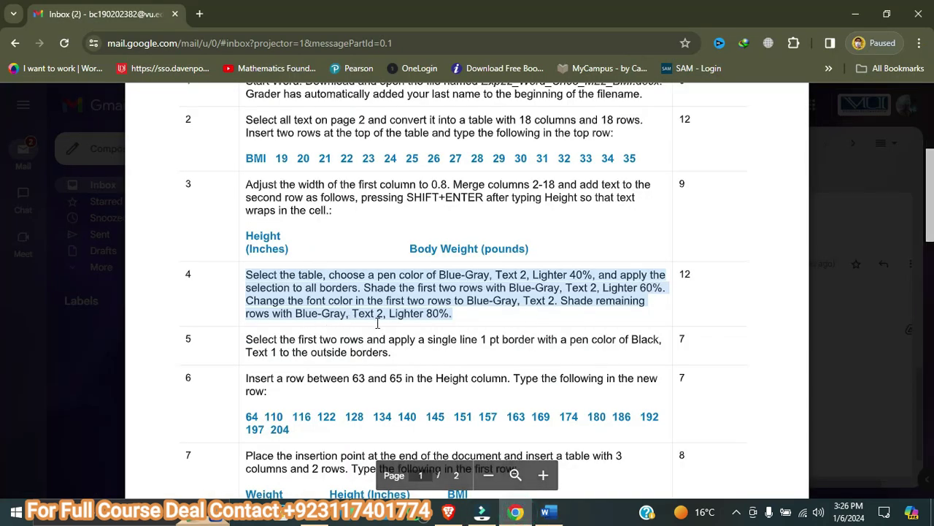
left_click(549, 511)
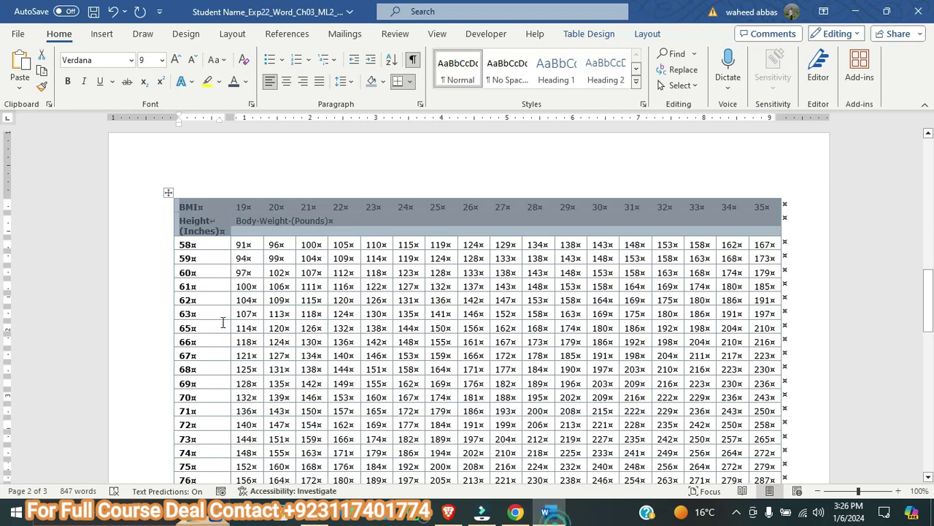
left_click_drag(188, 245, 777, 234)
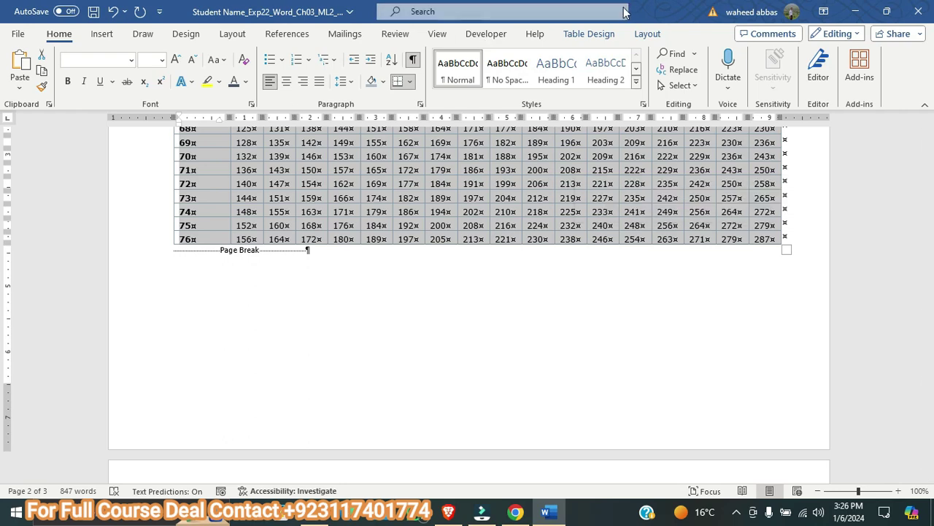
left_click(646, 34)
left_click(588, 35)
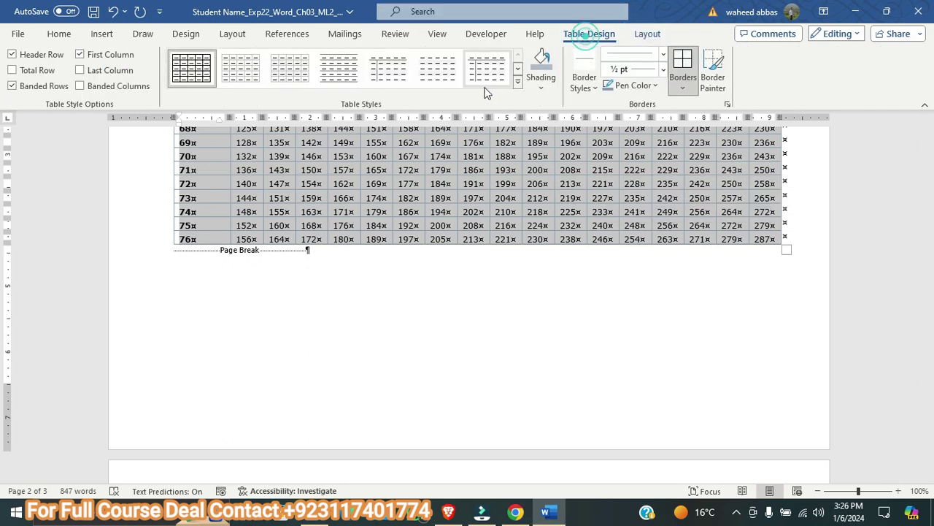
left_click(520, 512)
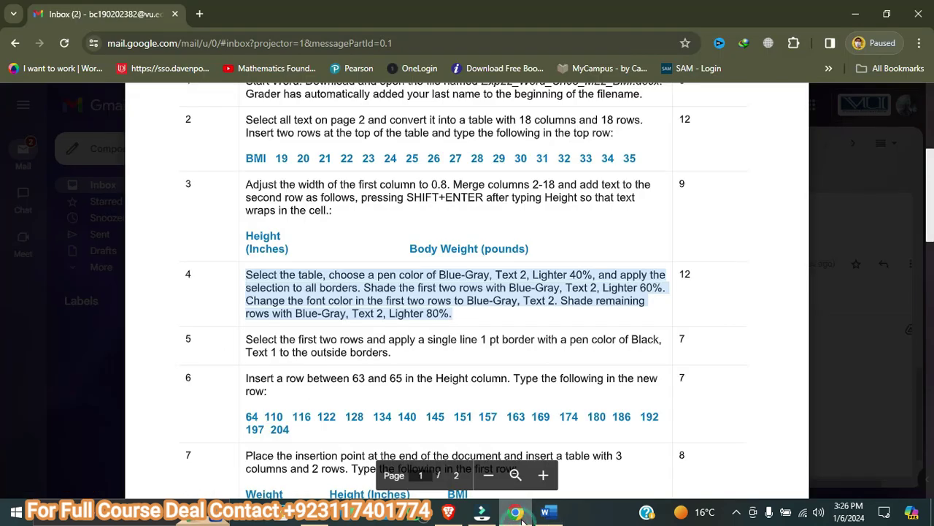
left_click(549, 513)
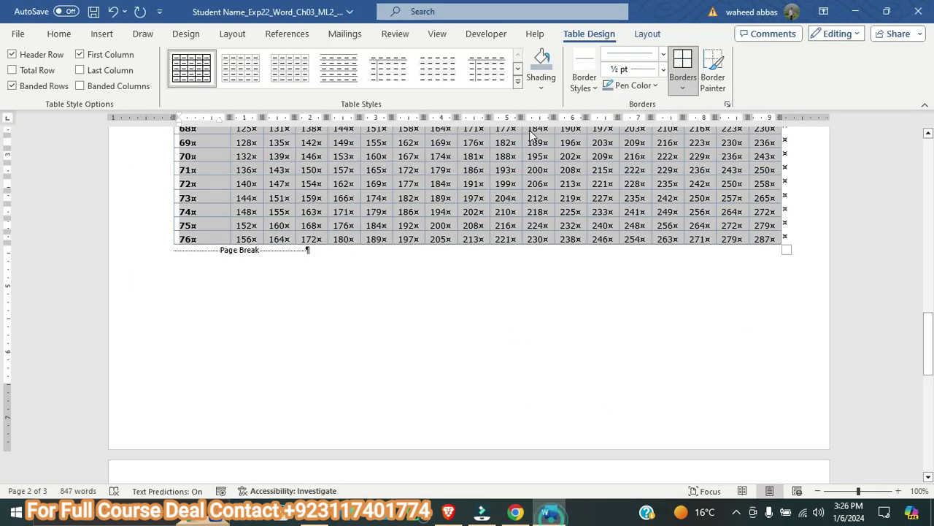
left_click(541, 86)
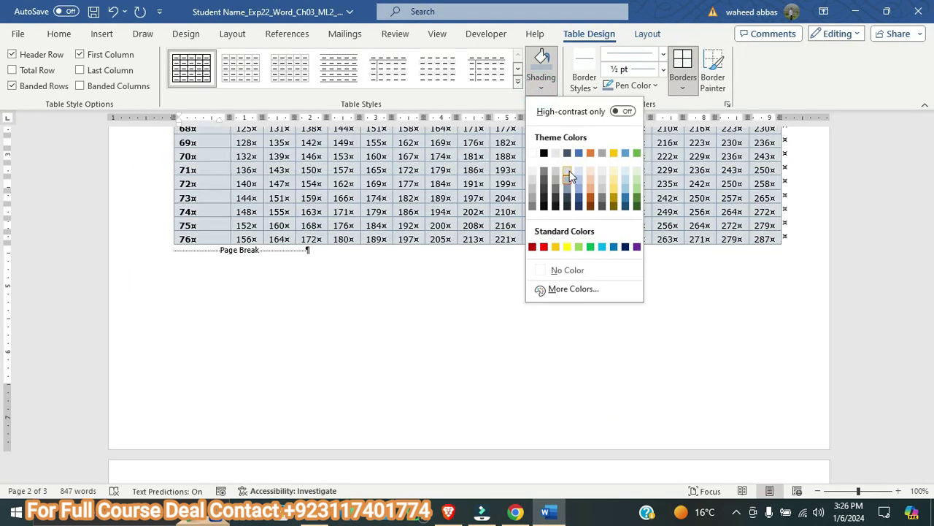
left_click(567, 170)
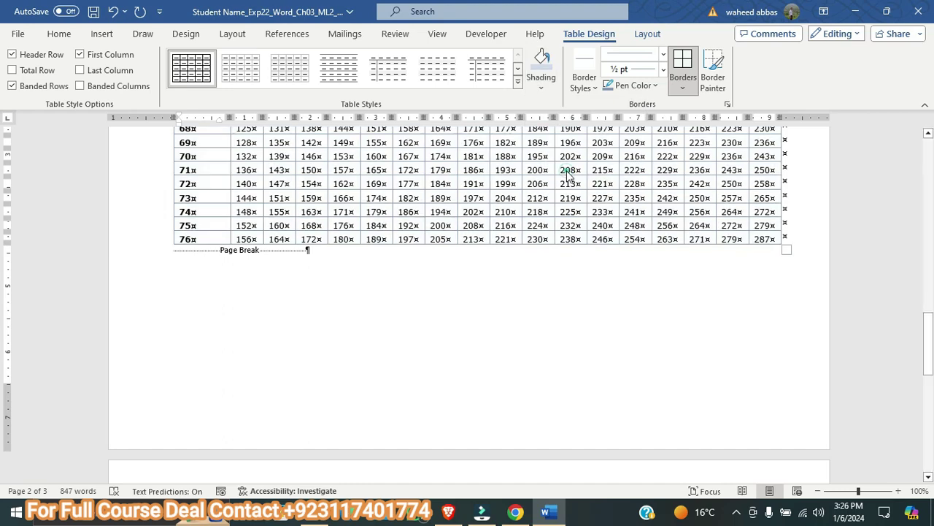
left_click(525, 514)
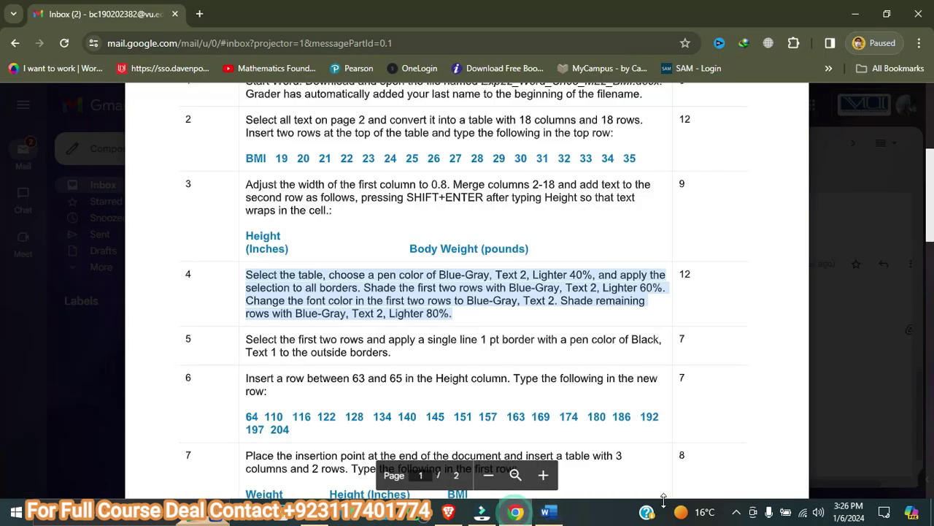
left_click(737, 513)
right_click(736, 484)
left_click(732, 496)
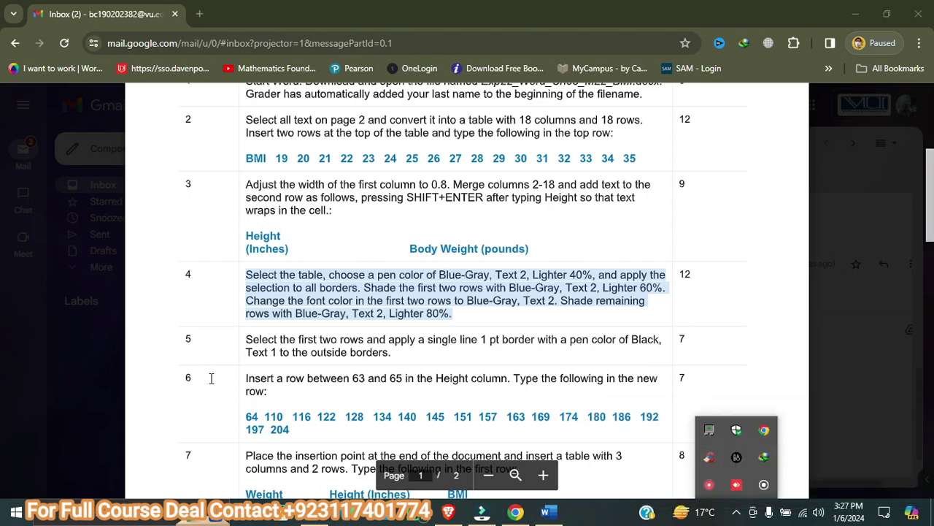
- Highlight instruction step 5 on the first two rows' outside borders and review the assignment instructions through step 13
left_click_drag(390, 355, 246, 337)
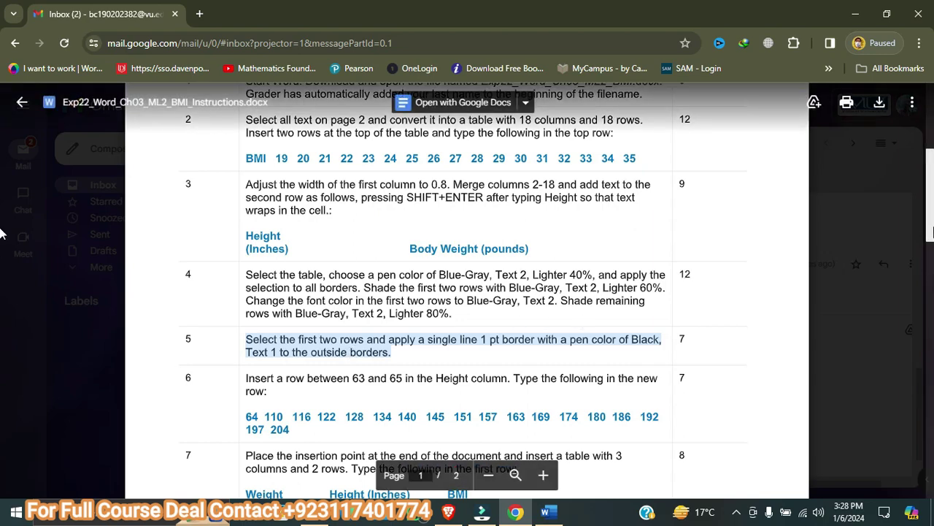
scroll(2, 234, "down", 8)
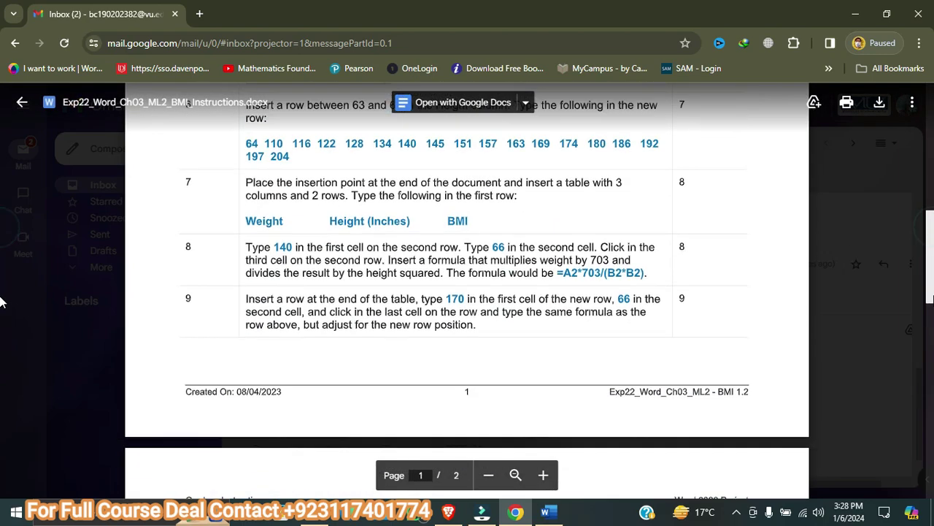
scroll(2, 372, "down", 1)
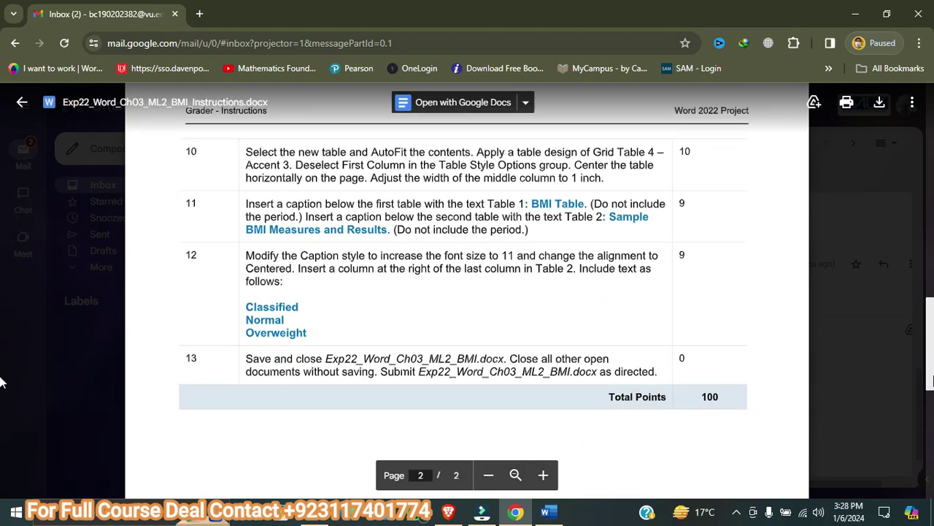
scroll(2, 380, "up", 9)
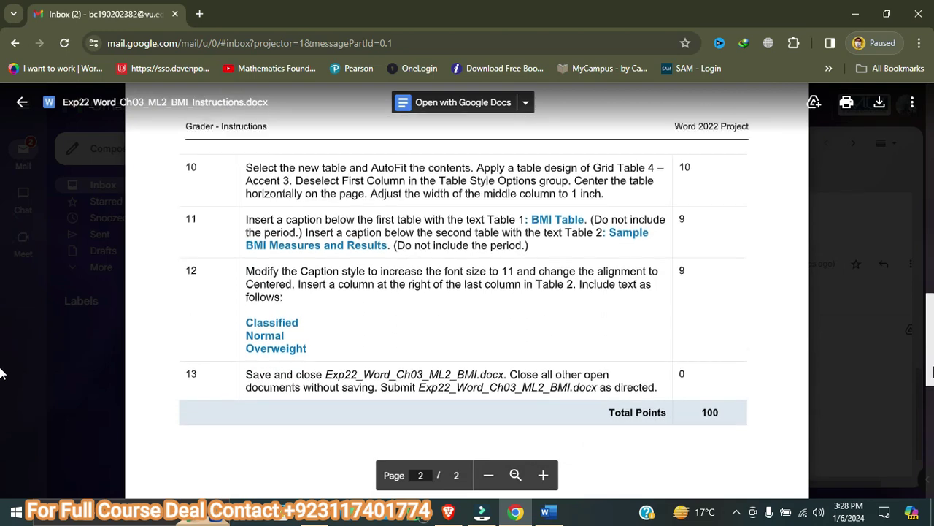
scroll(2, 233, "up", 5)
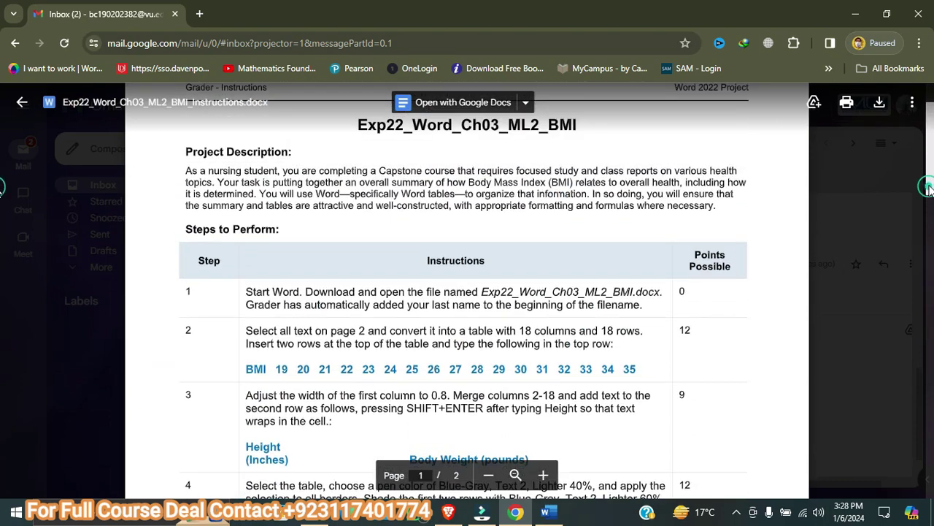
scroll(930, 175, "up", 2)
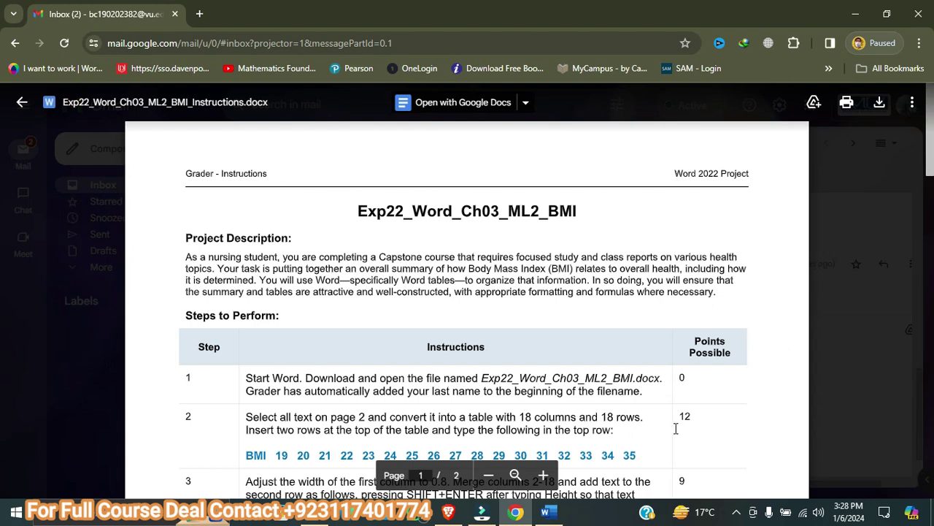
left_click(738, 513)
right_click(713, 487)
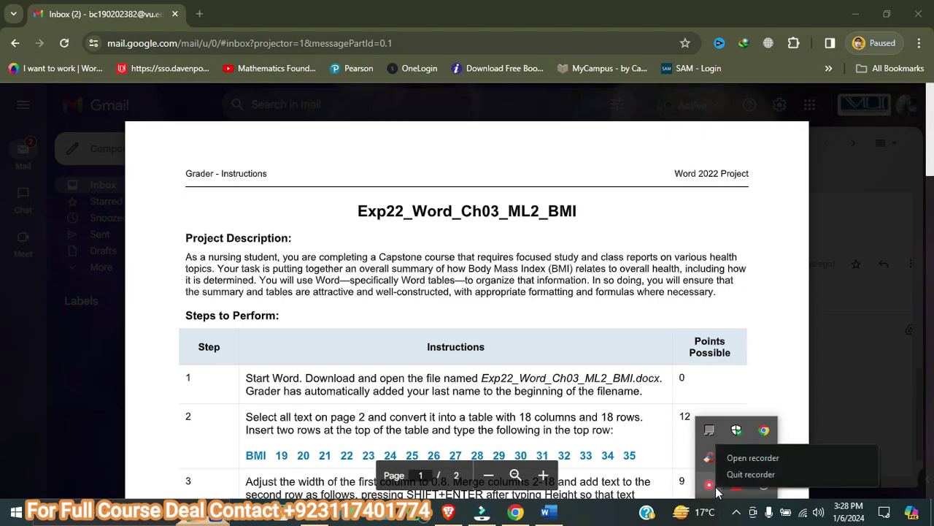